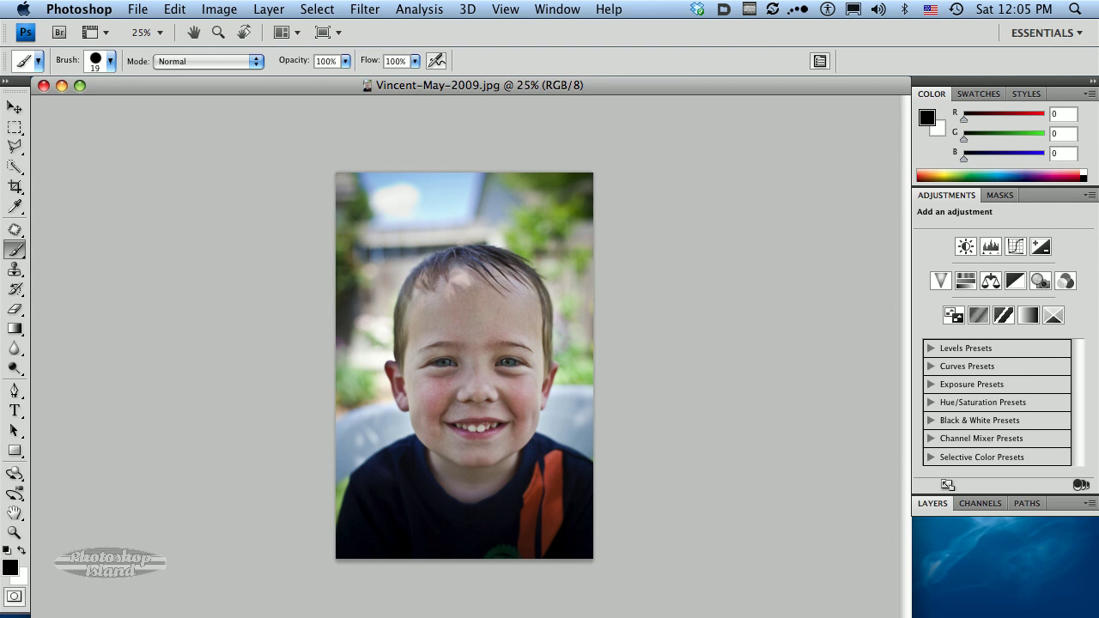
Switch from the Brush tool to the Move tool with V and open the View menu
{"action": "key", "text": "v"}
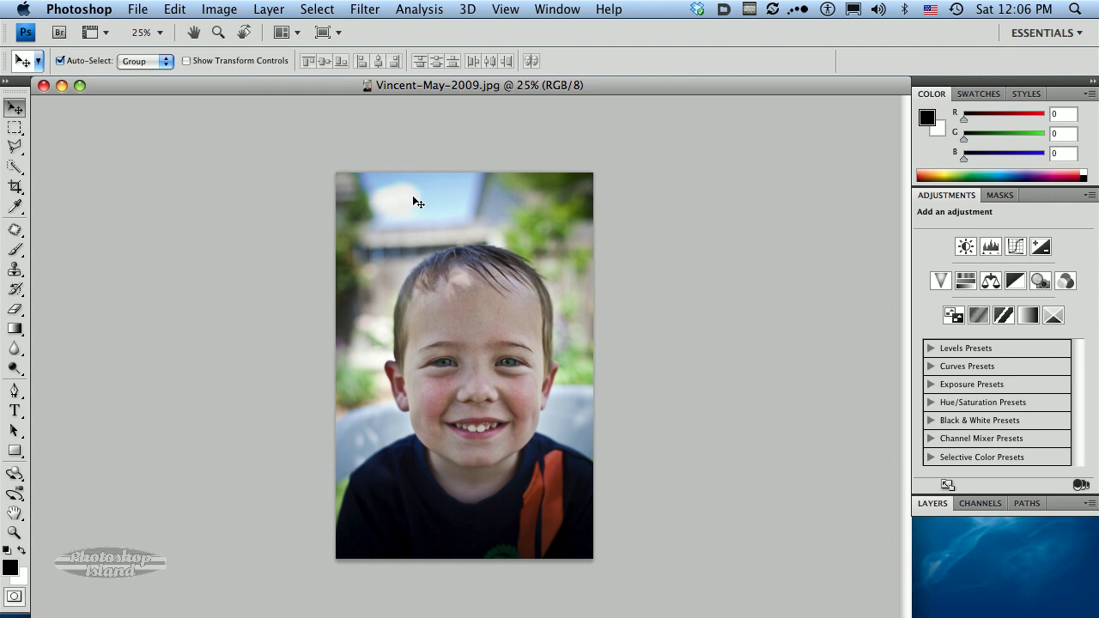
{"action": "left_click", "coordinate": [506, 9]}
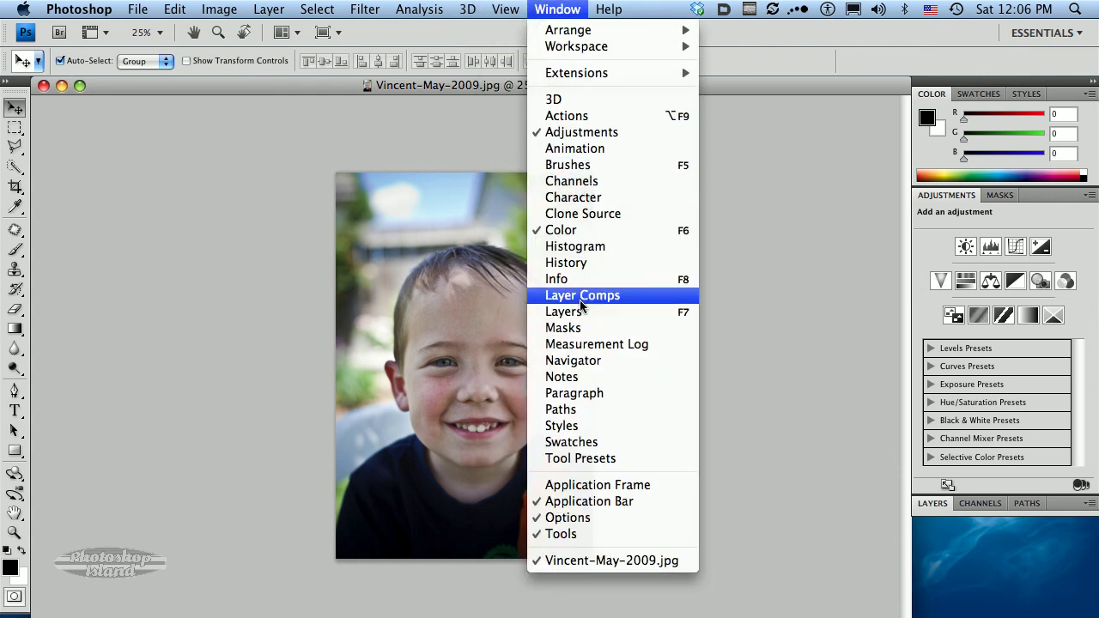
Show the Layers panel as a detached, enlarged floating panel
{"action": "left_click", "coordinate": [584, 311]}
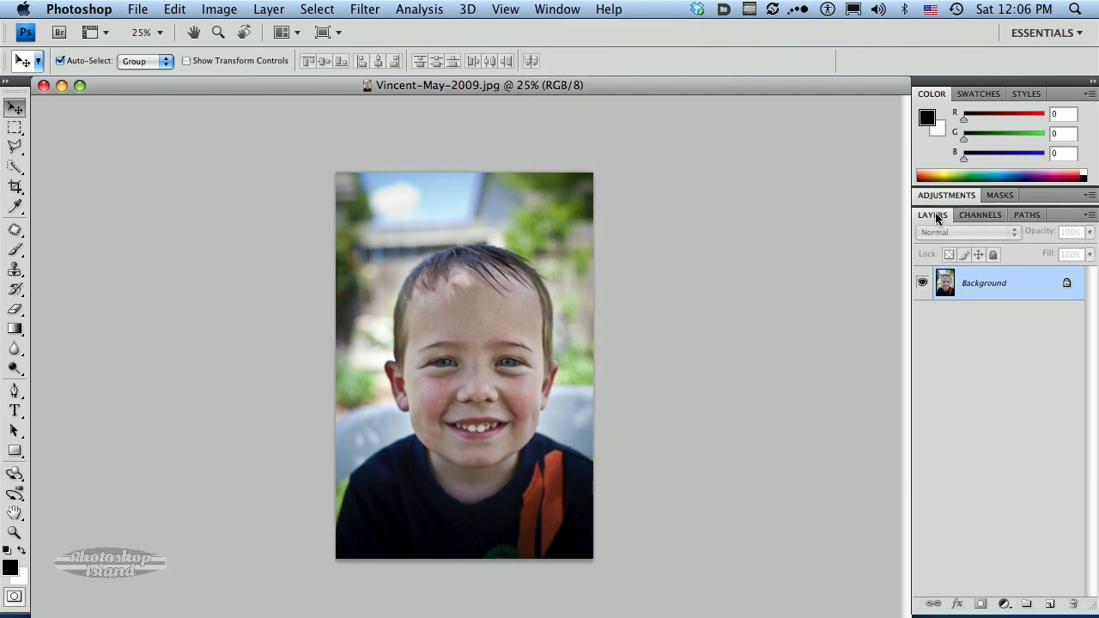
{"action": "left_click_drag", "start_coordinate": [934, 216], "coordinate": [648, 109]}
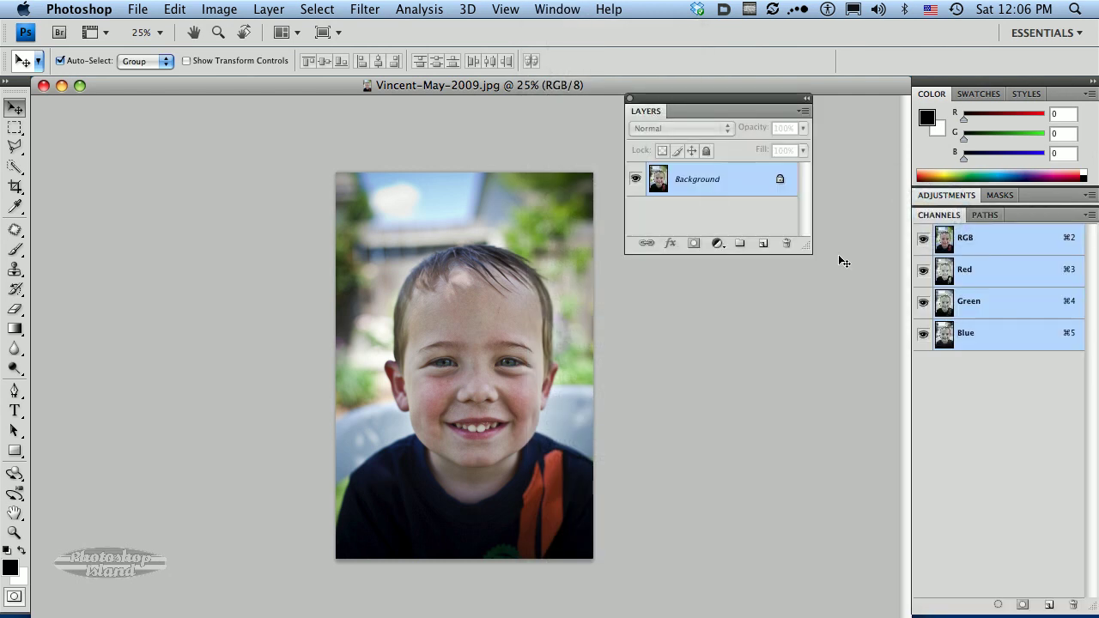
{"action": "left_click_drag", "start_coordinate": [804, 244], "coordinate": [839, 490]}
Convert the locked Background into a normal layer named 'image'
{"action": "left_click", "coordinate": [694, 182]}
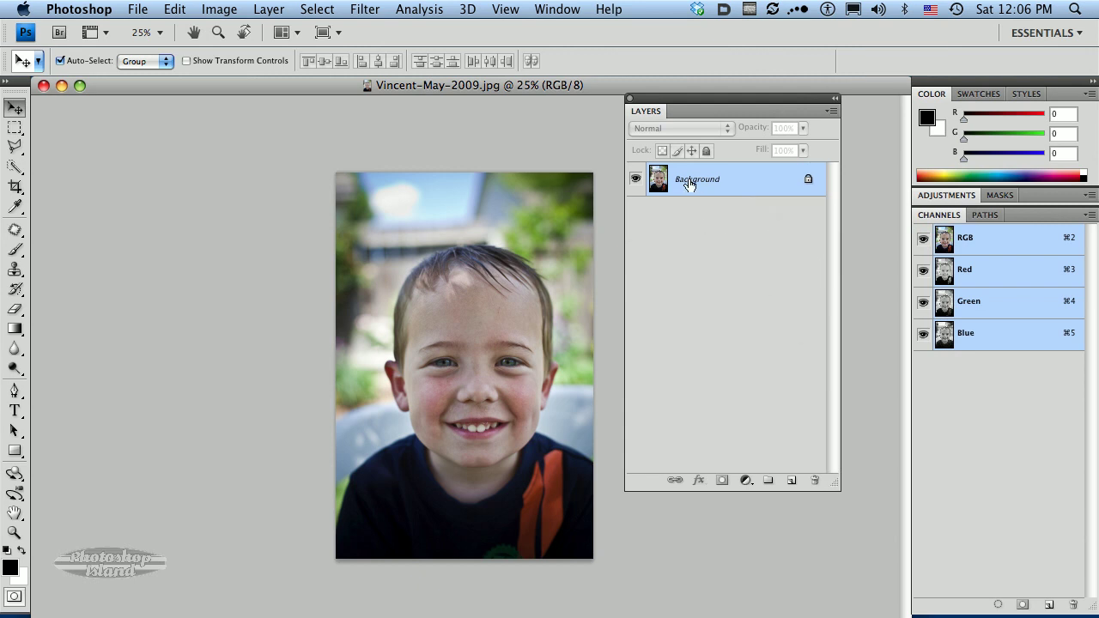
{"action": "double_click", "coordinate": [695, 182]}
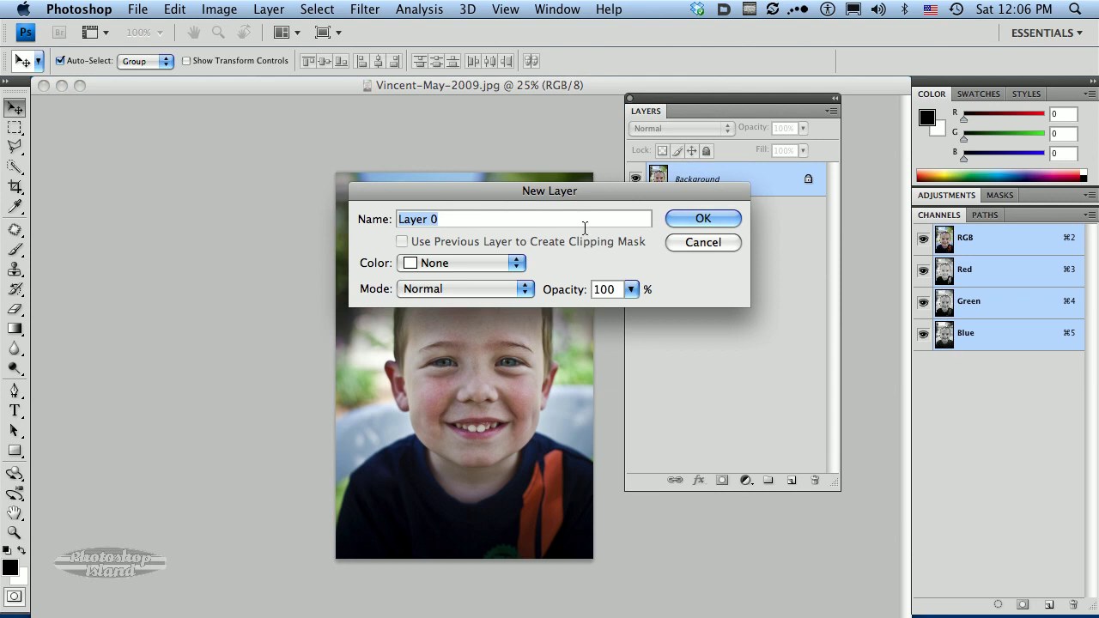
{"action": "type", "text": "im"}
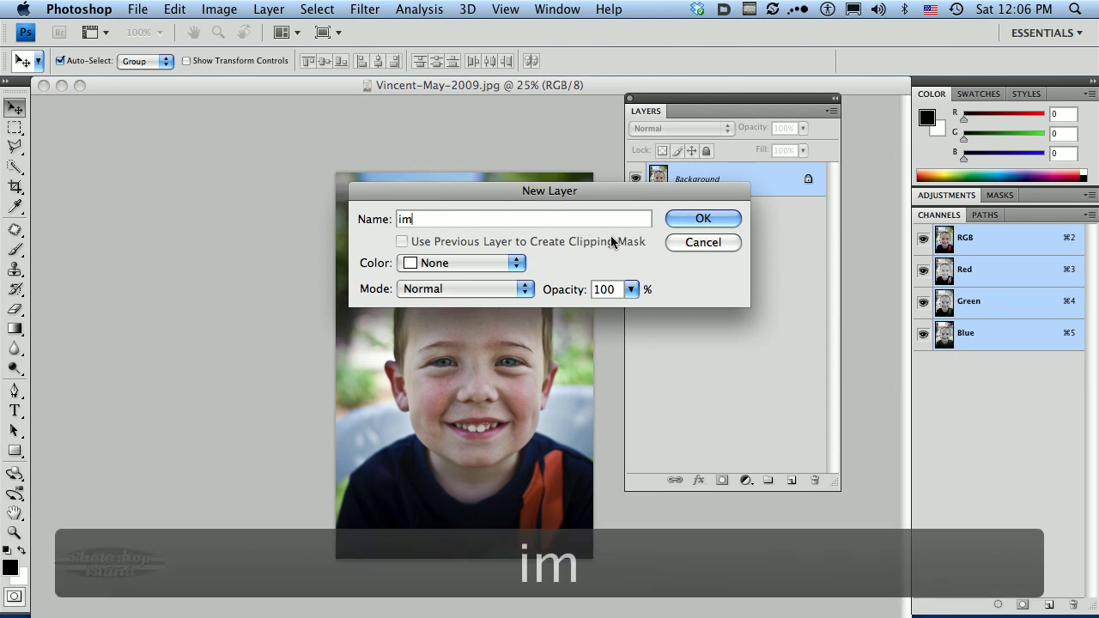
{"action": "type", "text": "age"}
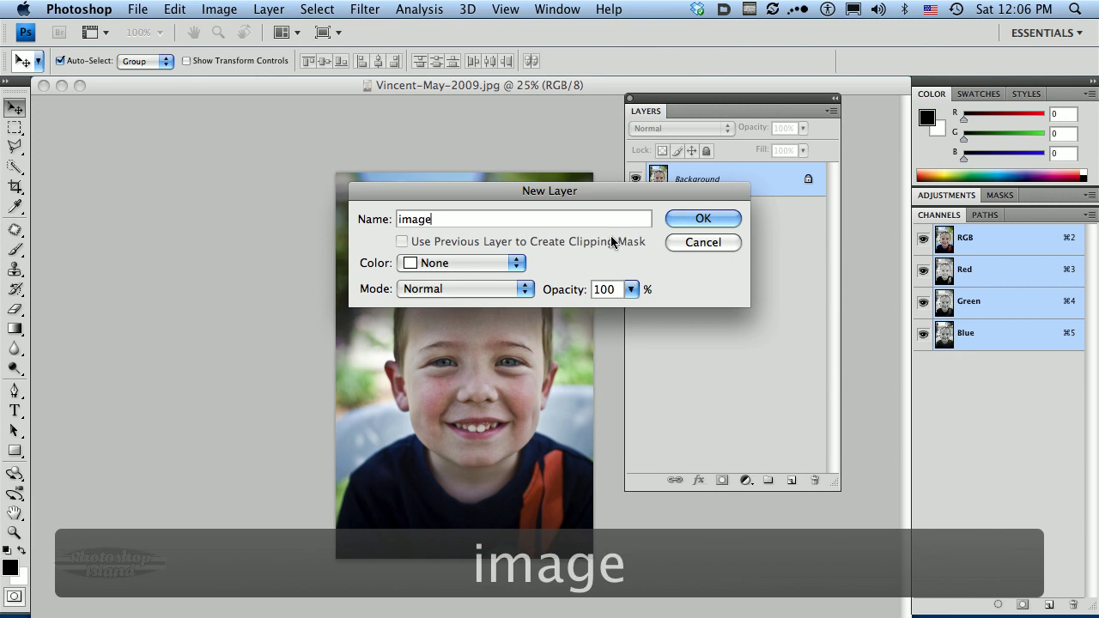
{"action": "left_click", "coordinate": [684, 219]}
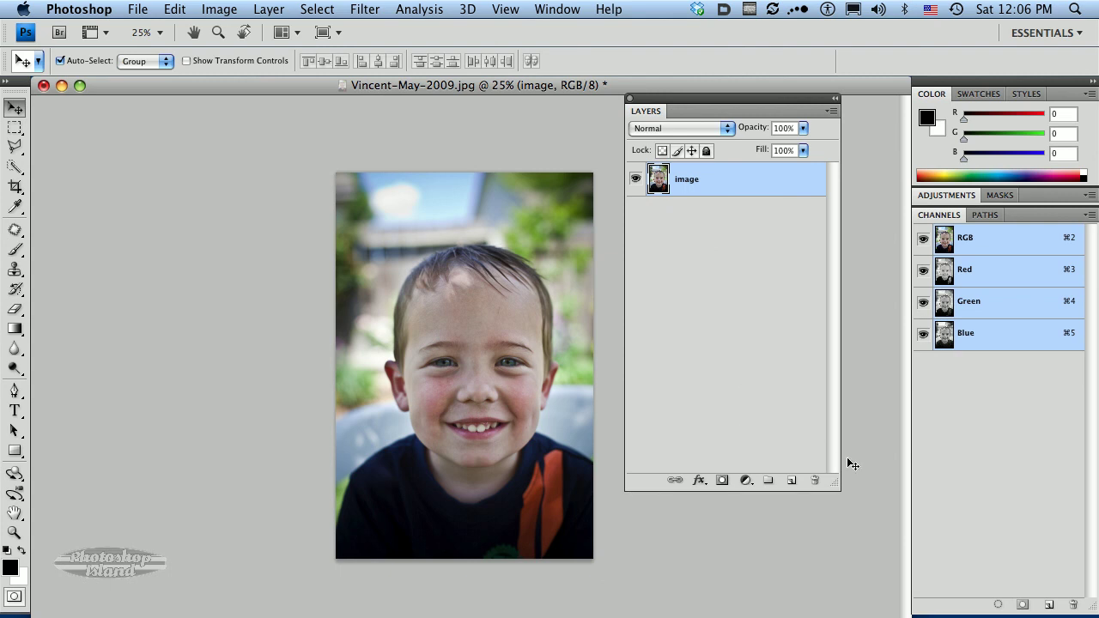
{"action": "left_click_drag", "start_coordinate": [835, 485], "coordinate": [882, 453]}
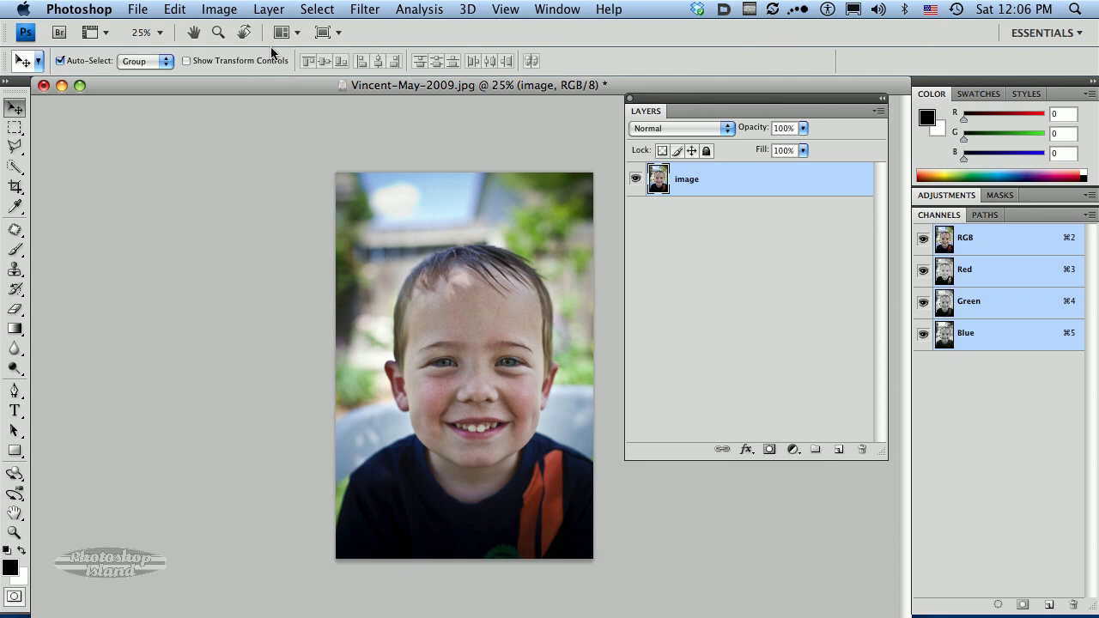
{"action": "left_click", "coordinate": [218, 10]}
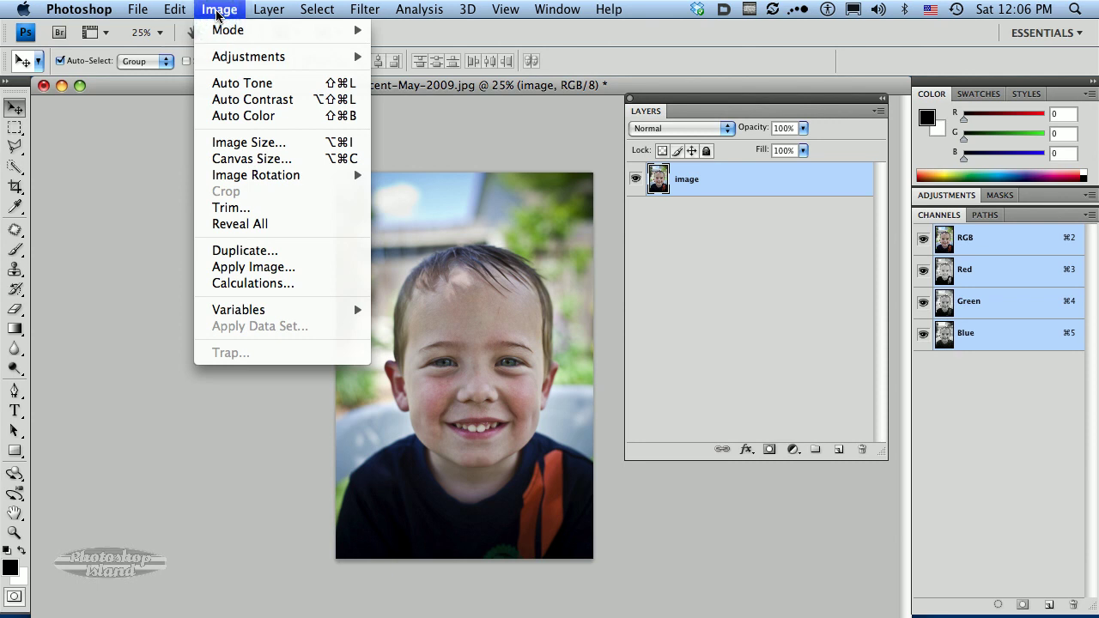
Enlarge the canvas to 10 × 12.5 inches with the centre anchor
{"action": "left_click", "coordinate": [229, 163]}
{"action": "left_click_drag", "start_coordinate": [583, 143], "coordinate": [431, 150]}
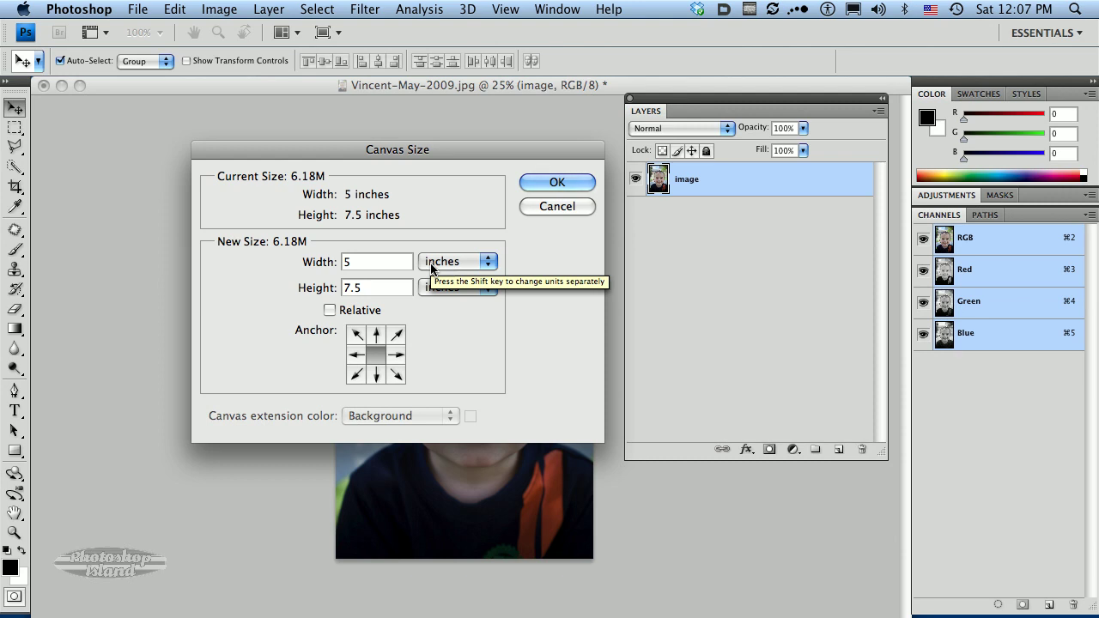
{"action": "double_click", "coordinate": [380, 265]}
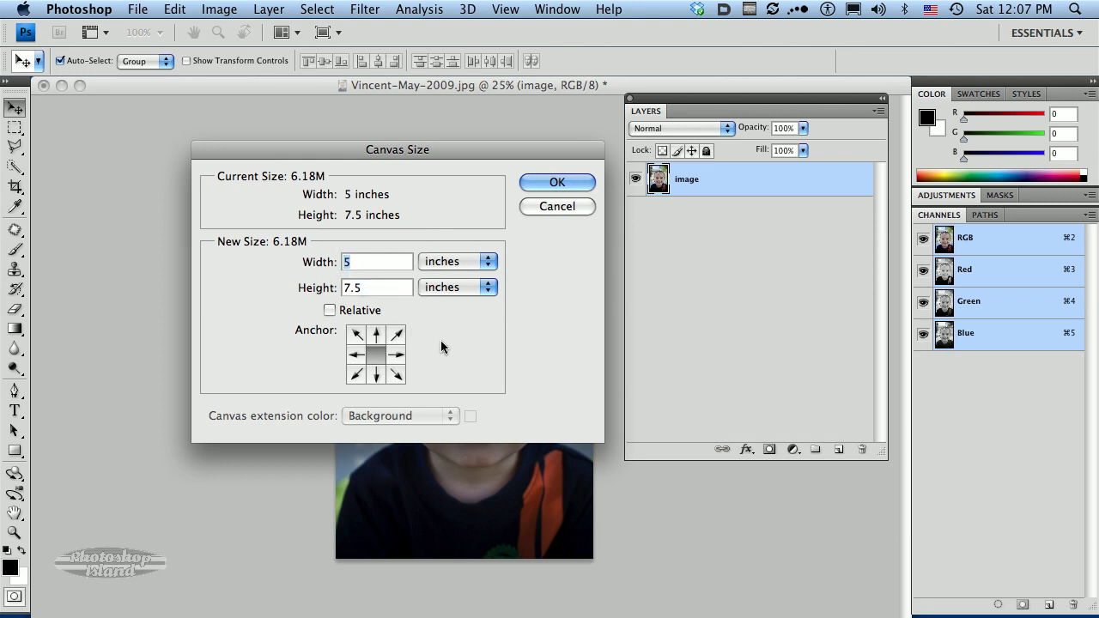
{"action": "type", "text": "10"}
{"action": "key", "text": "Tab"}
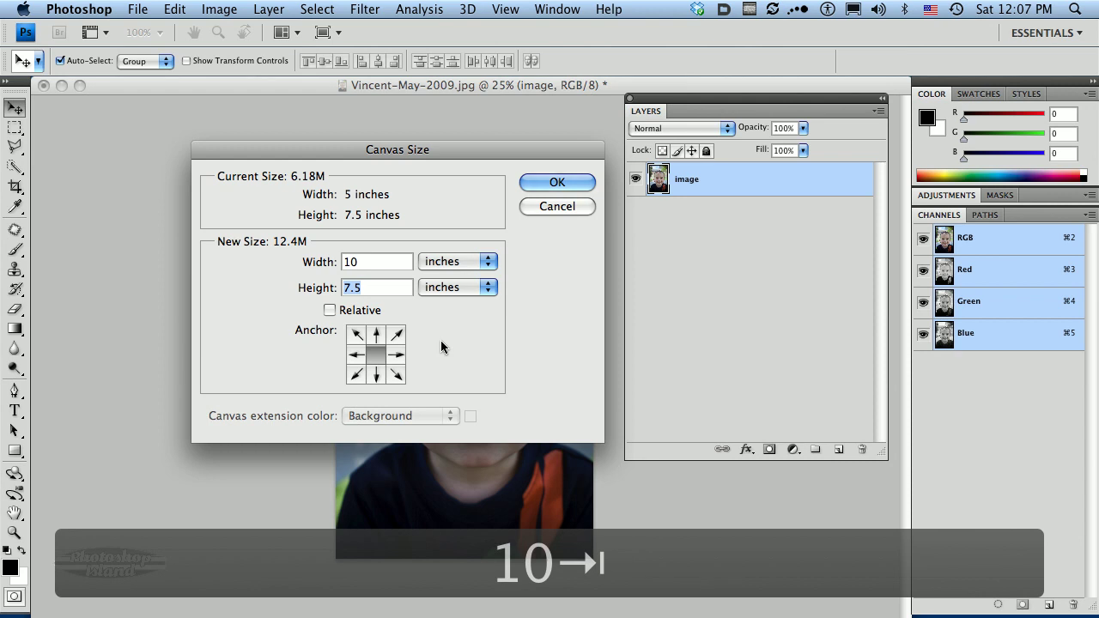
{"action": "type", "text": "12.5"}
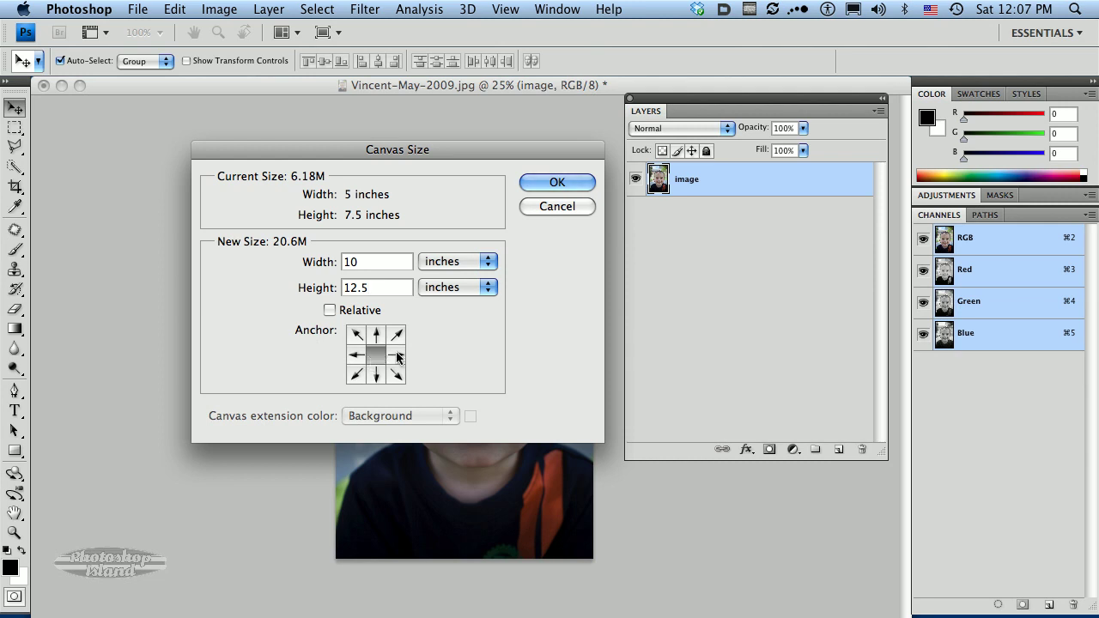
{"action": "left_click", "coordinate": [546, 180]}
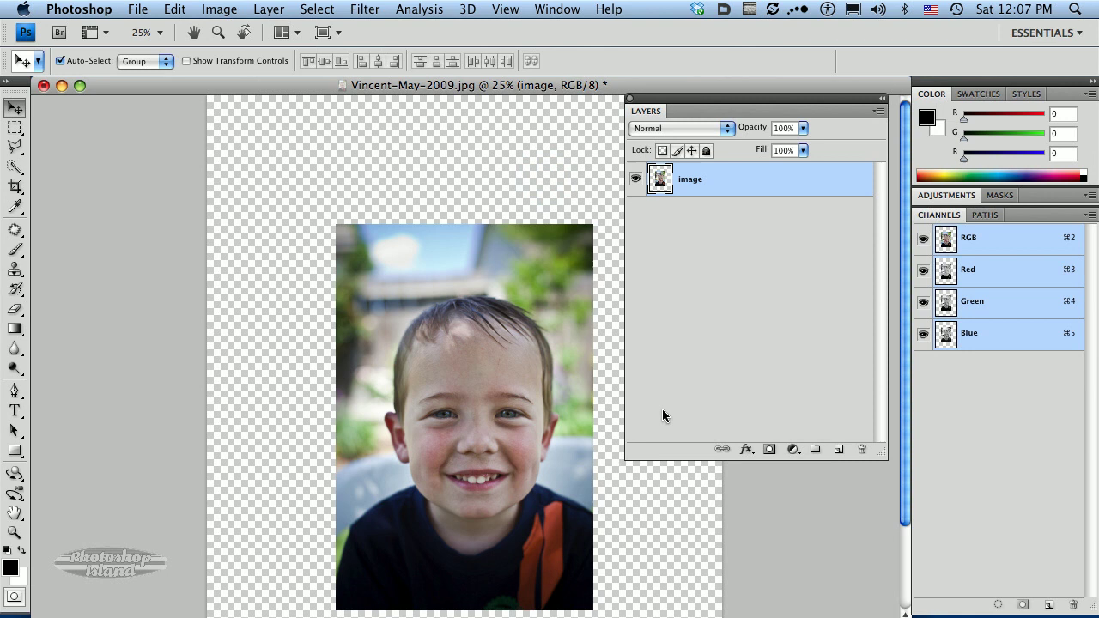
Zoom out to the whole canvas, then shrink the Layers panel and move it beside the docked panels
{"action": "left_click", "coordinate": [567, 400], "text": "alt"}
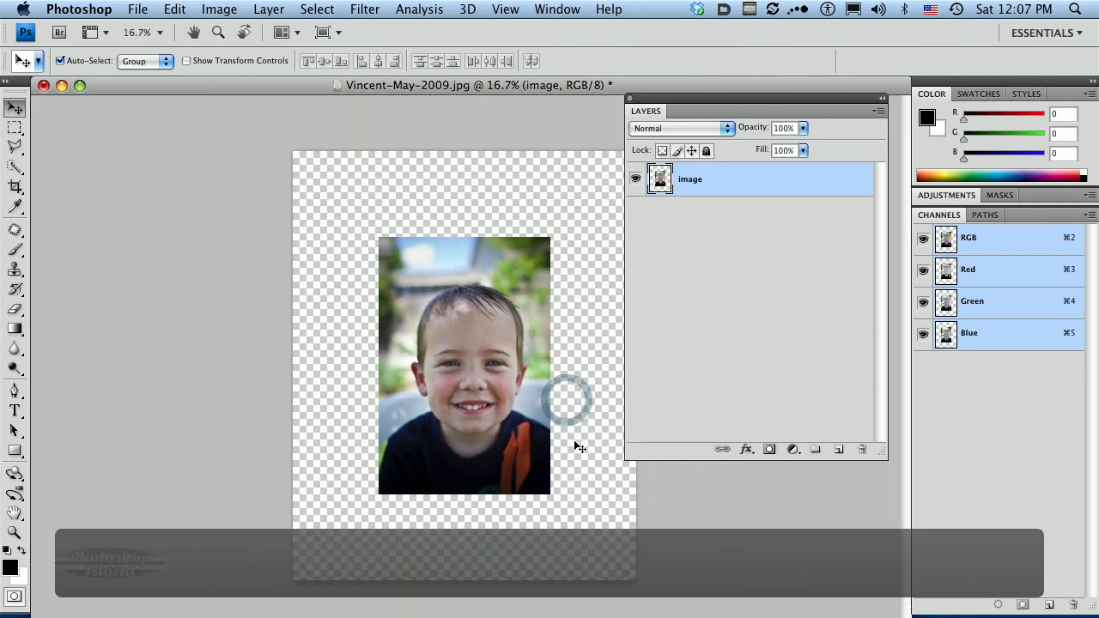
{"action": "left_click_drag", "start_coordinate": [659, 101], "coordinate": [682, 100]}
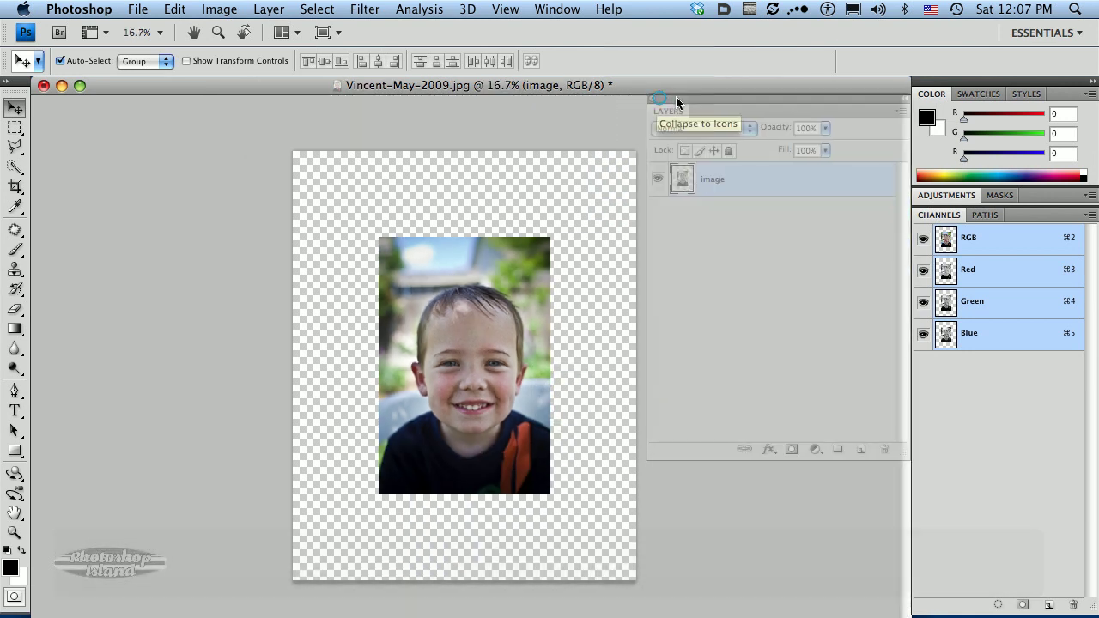
{"action": "left_click_drag", "start_coordinate": [903, 451], "coordinate": [852, 391]}
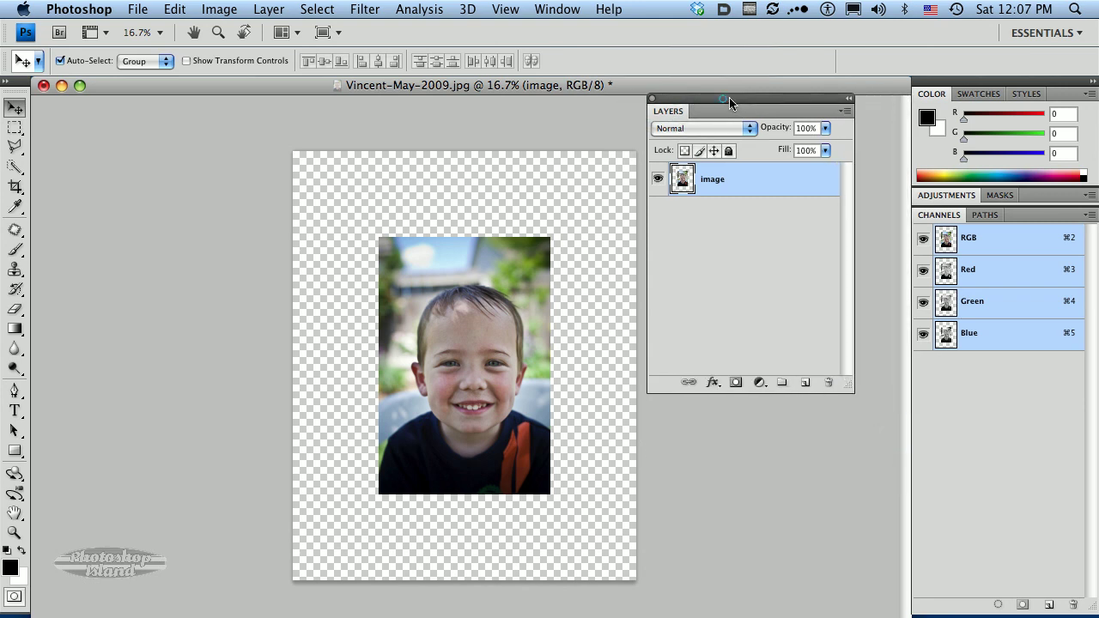
{"action": "left_click_drag", "start_coordinate": [729, 100], "coordinate": [777, 100]}
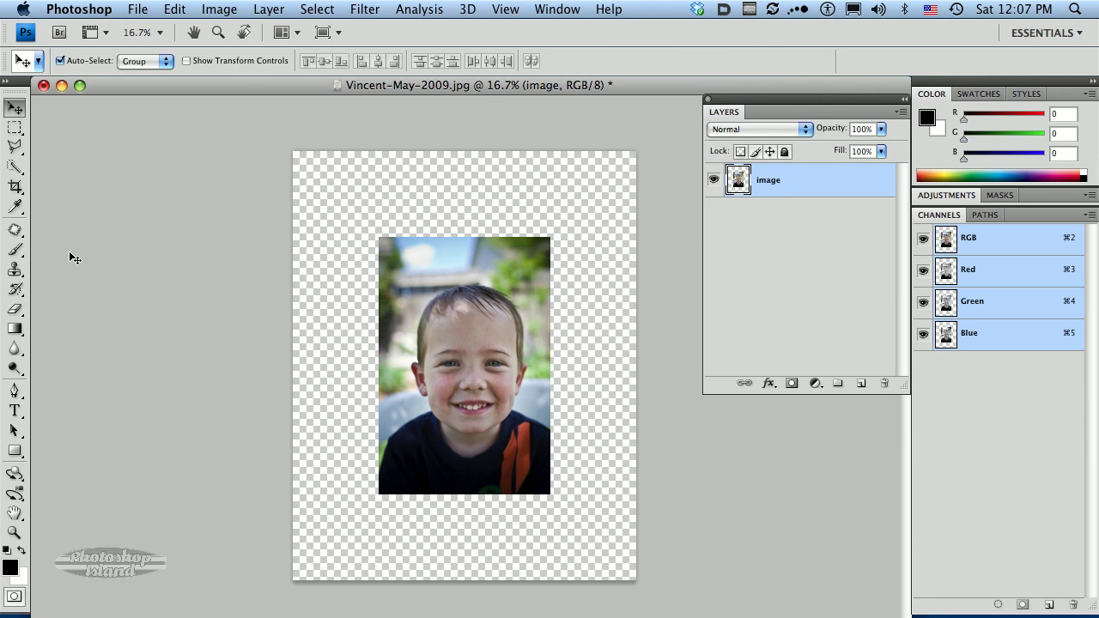
With the Brush tool, start loading a brush set from the Brush Preset picker menu
{"action": "left_click", "coordinate": [16, 251]}
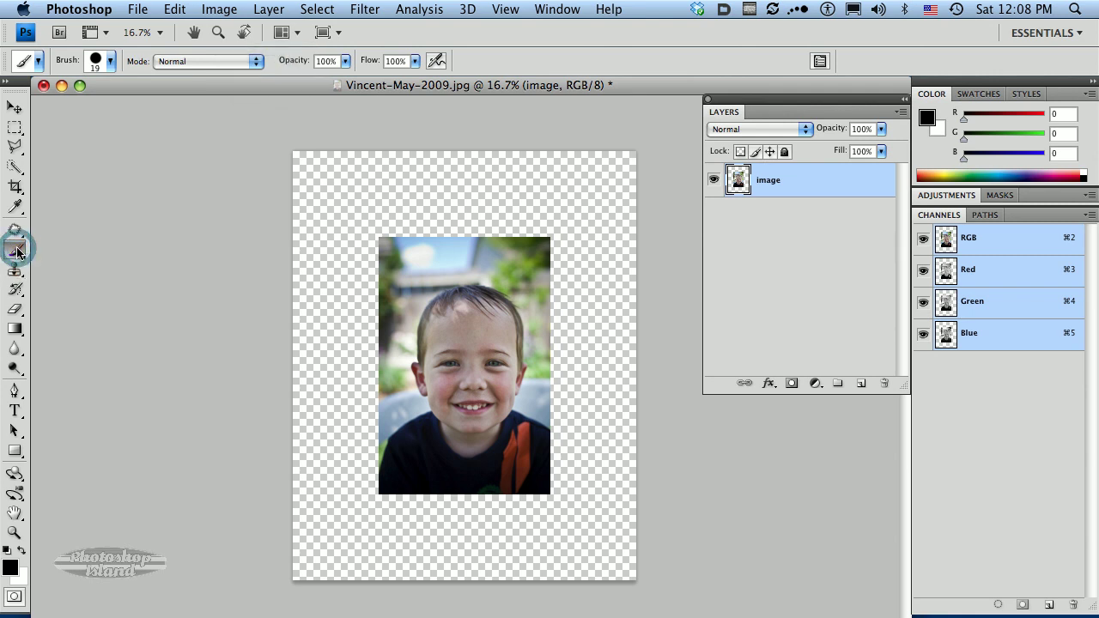
{"action": "left_click", "coordinate": [112, 65]}
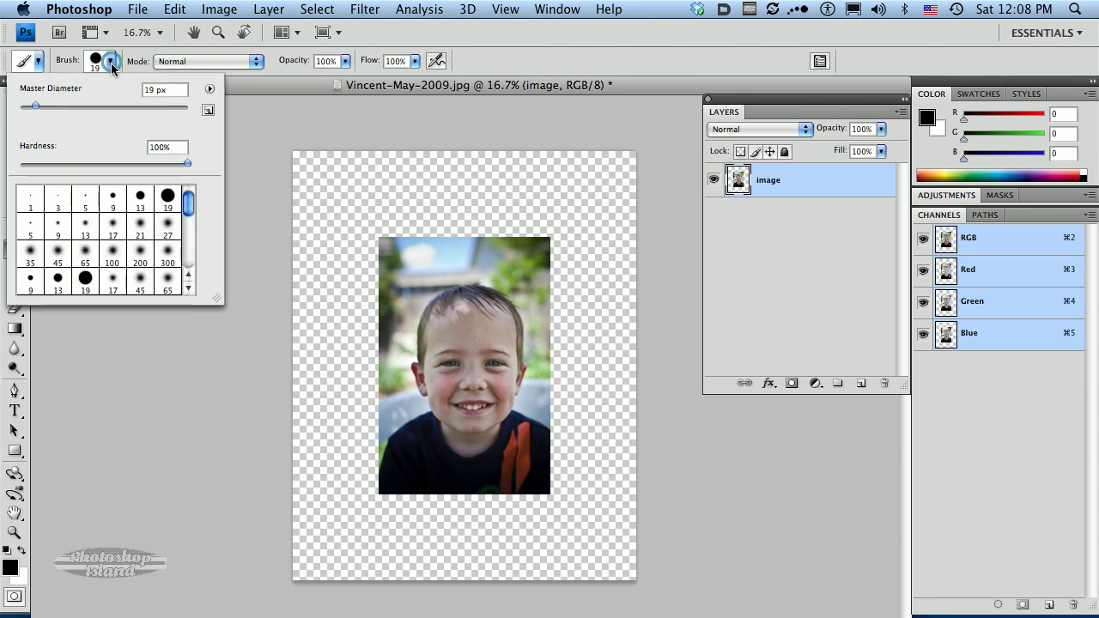
{"action": "left_click", "coordinate": [209, 92]}
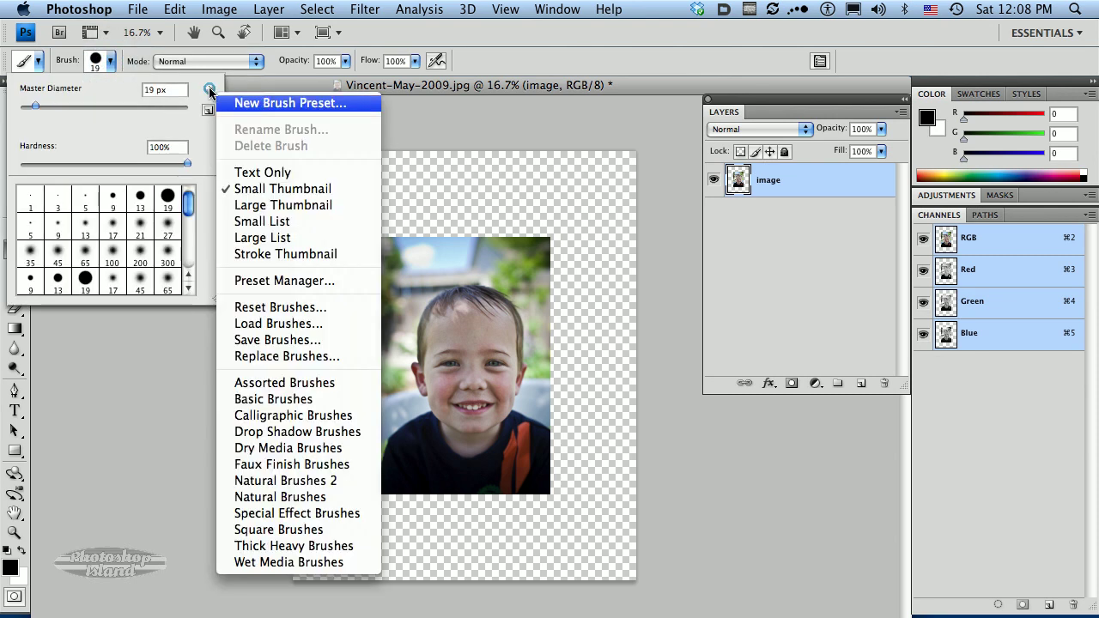
{"action": "left_click", "coordinate": [262, 331]}
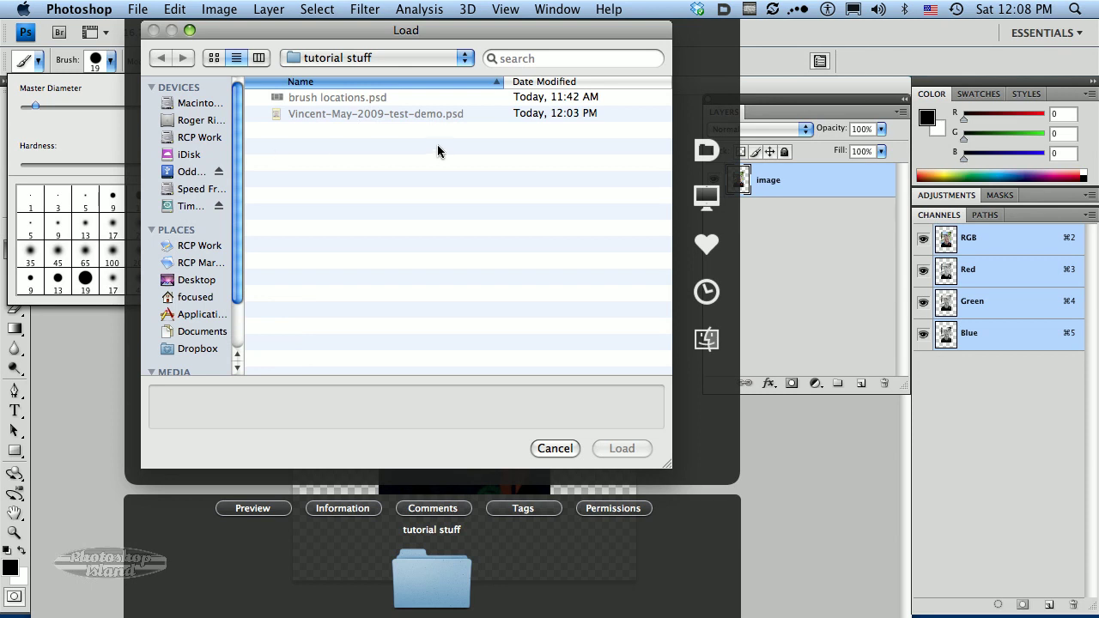
In Adobe Photoshop CS4 > Presets > Brushes, select the Holiday-Cancellations-24 and Stamp-Shapes-30 sets
{"action": "left_click", "coordinate": [198, 314]}
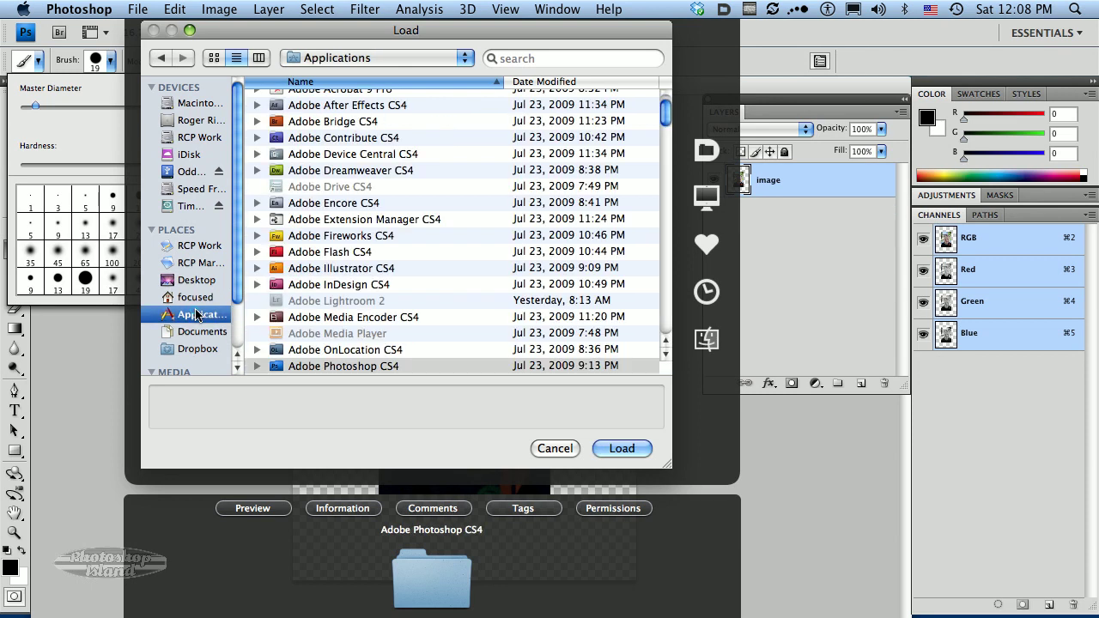
{"action": "left_click", "coordinate": [357, 367]}
{"action": "double_click", "coordinate": [356, 367]}
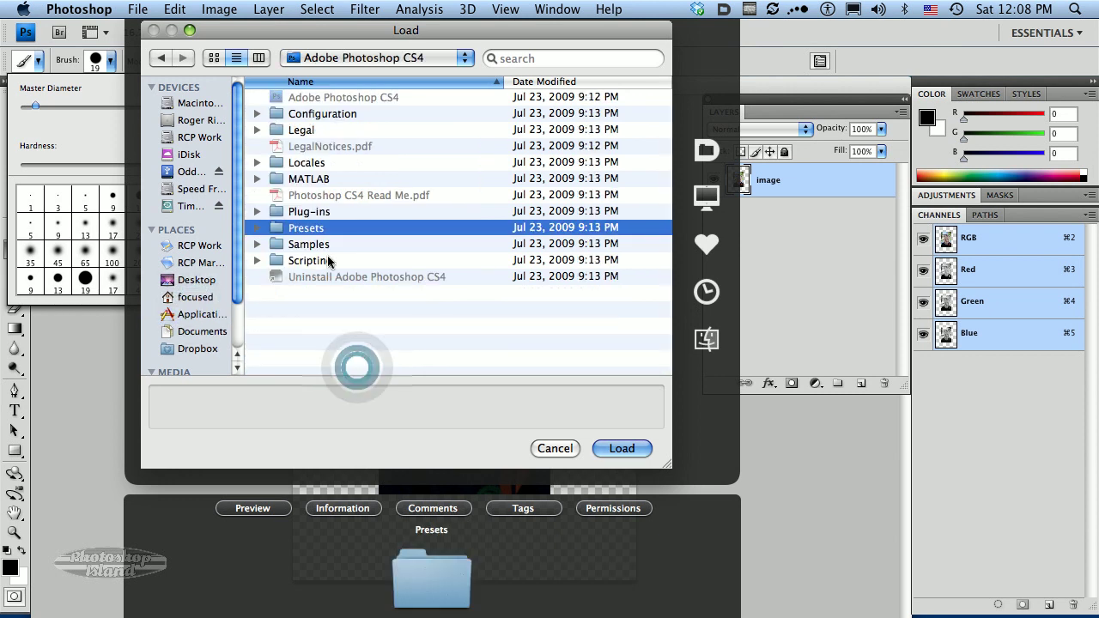
{"action": "double_click", "coordinate": [292, 228]}
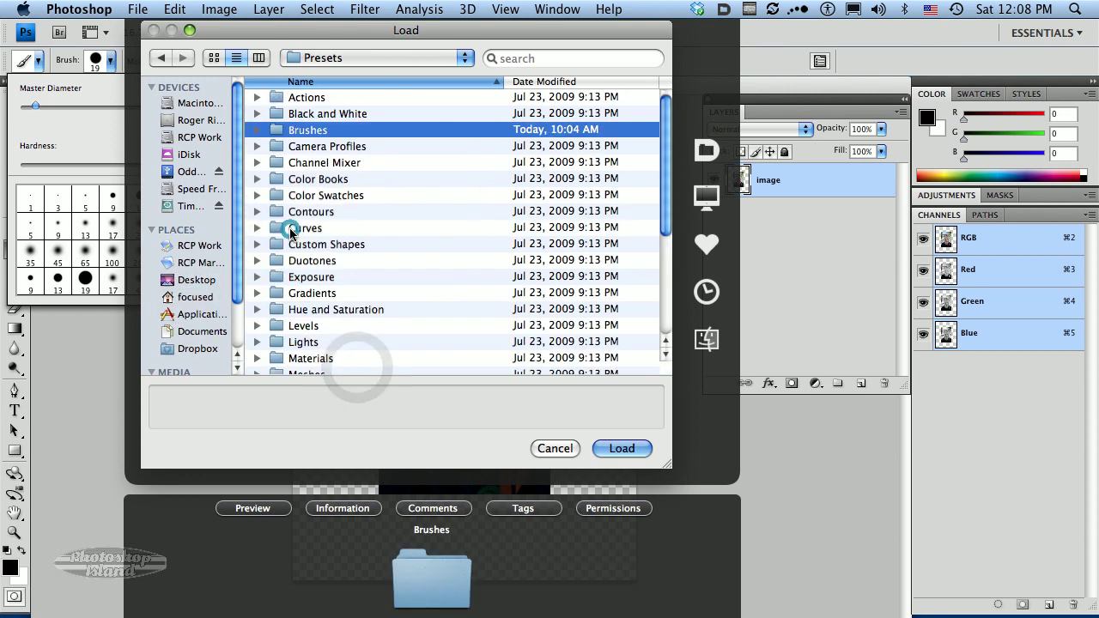
{"action": "double_click", "coordinate": [311, 136]}
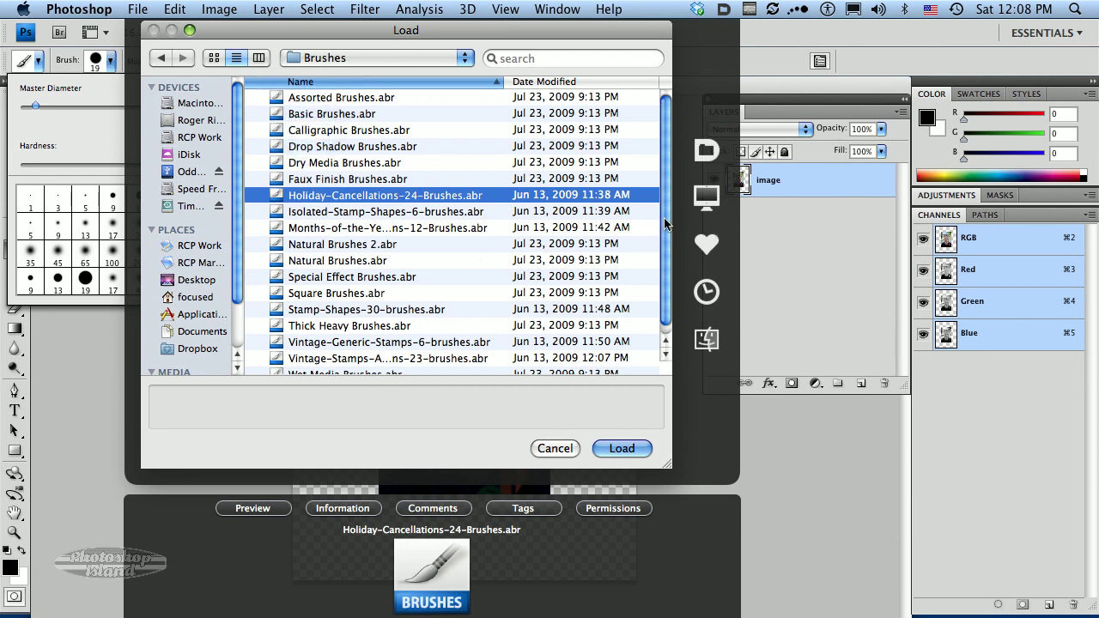
{"action": "left_click_drag", "start_coordinate": [665, 220], "coordinate": [668, 249]}
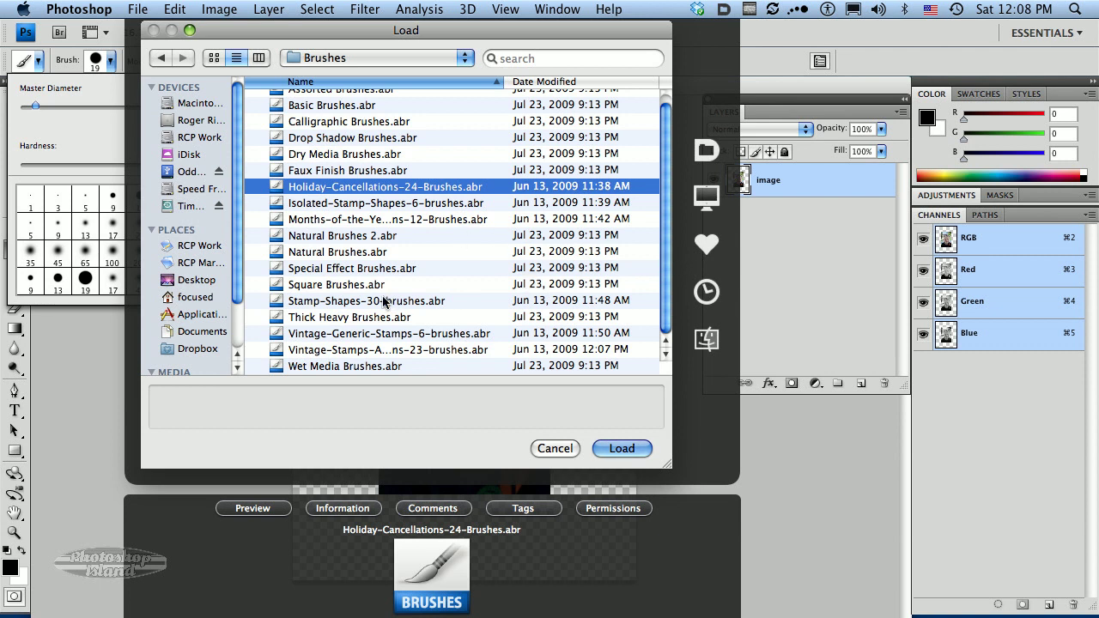
{"action": "left_click", "coordinate": [277, 304], "text": "super"}
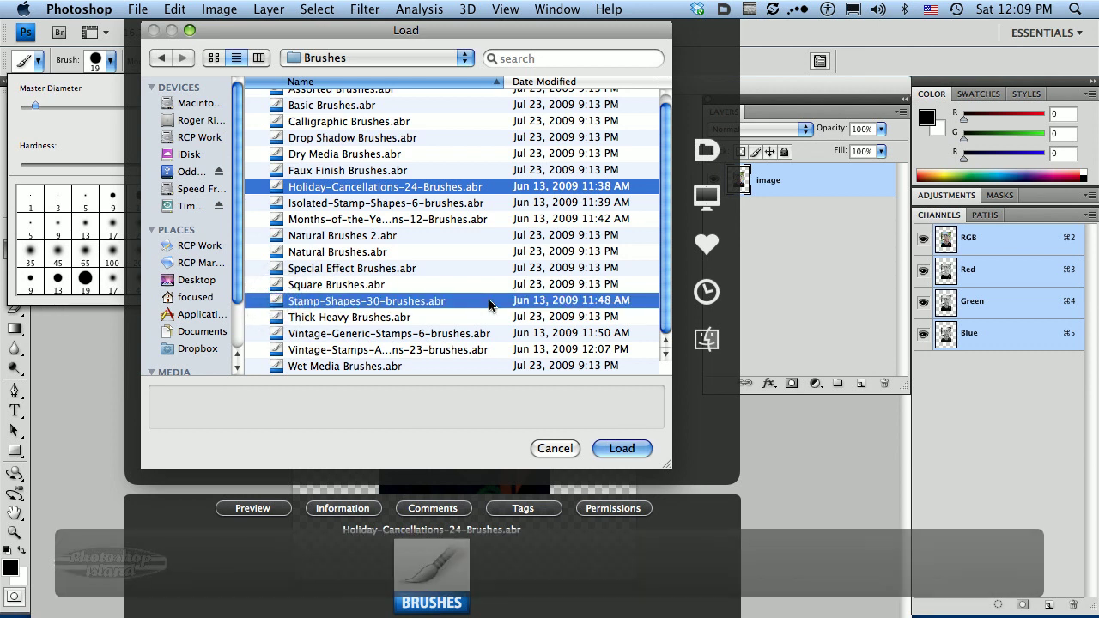
Load both brush sets, pick the 1380 px Modern edge small frame brush, and add an empty Layer 1
{"action": "left_click", "coordinate": [620, 448]}
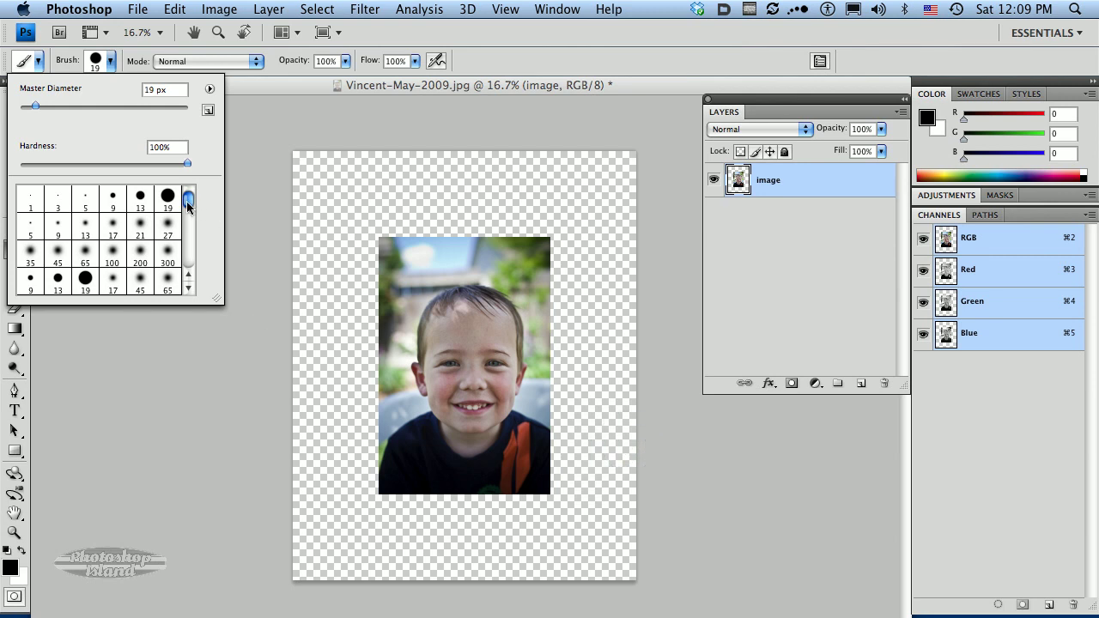
{"action": "left_click_drag", "start_coordinate": [188, 206], "coordinate": [188, 246]}
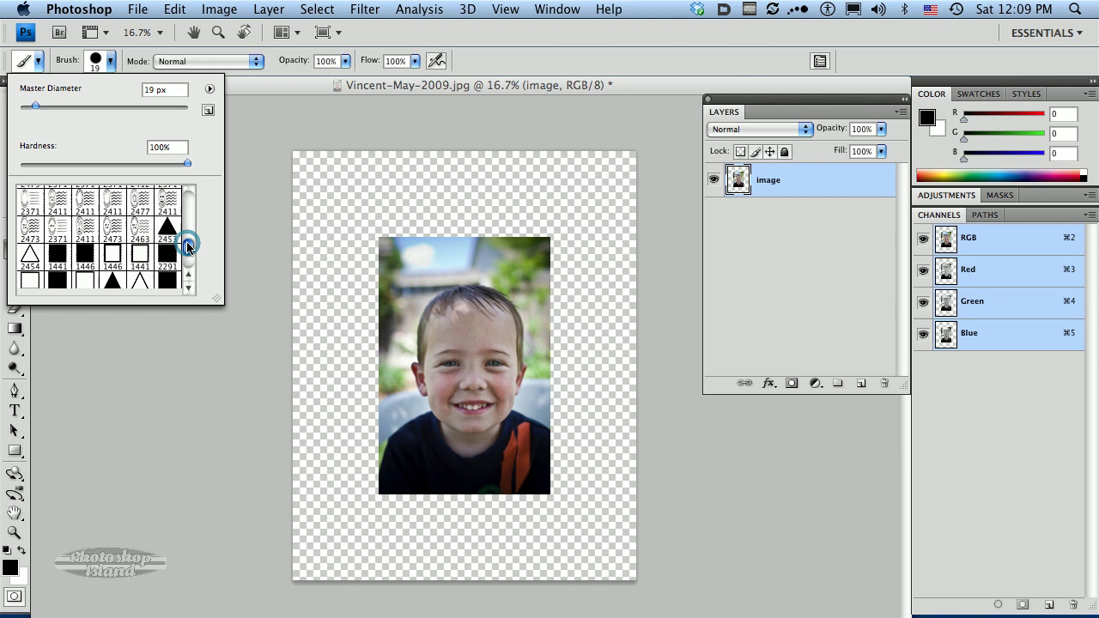
{"action": "mouse_move", "coordinate": [188, 246]}
{"action": "left_mouse_down"}
{"action": "mouse_move", "coordinate": [188, 263]}
{"action": "mouse_move", "coordinate": [188, 249]}
{"action": "left_mouse_up"}
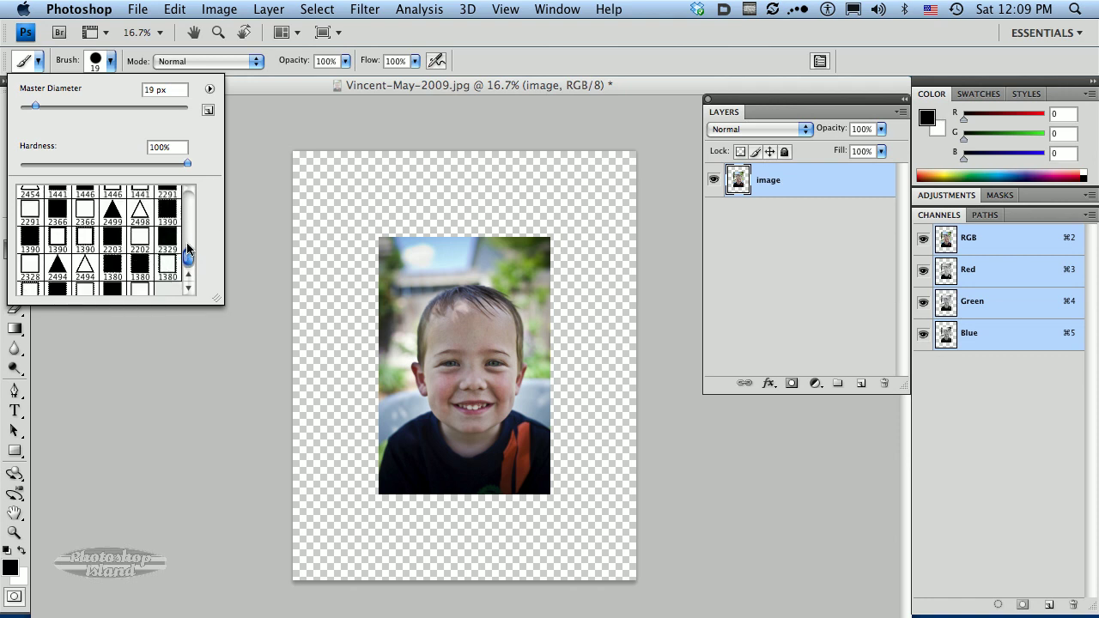
{"action": "left_click", "coordinate": [190, 283]}
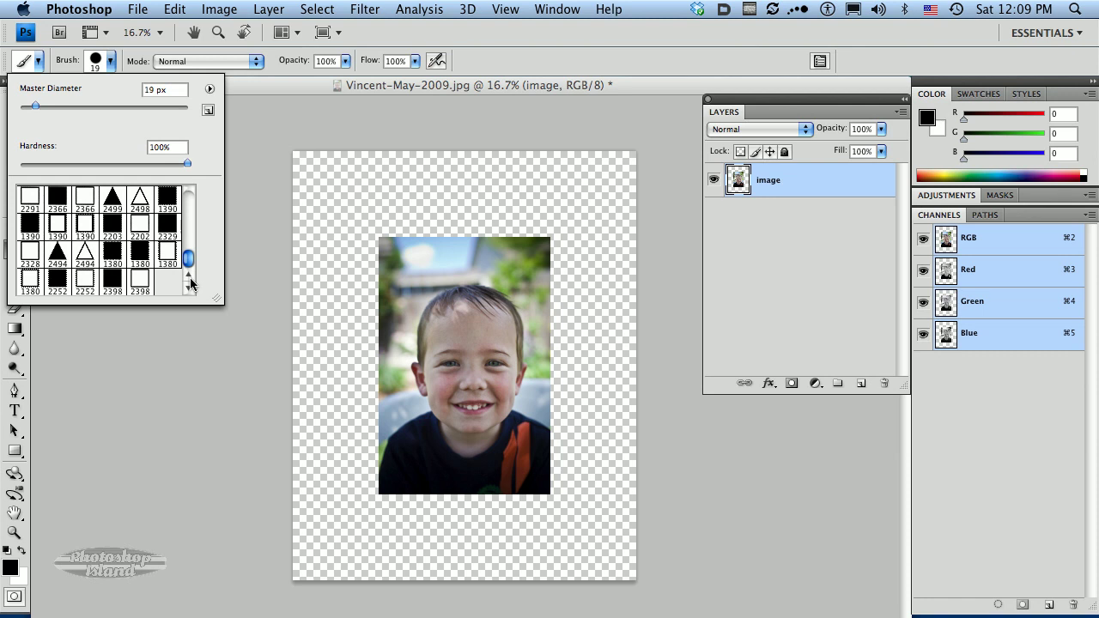
{"action": "left_click", "coordinate": [31, 281]}
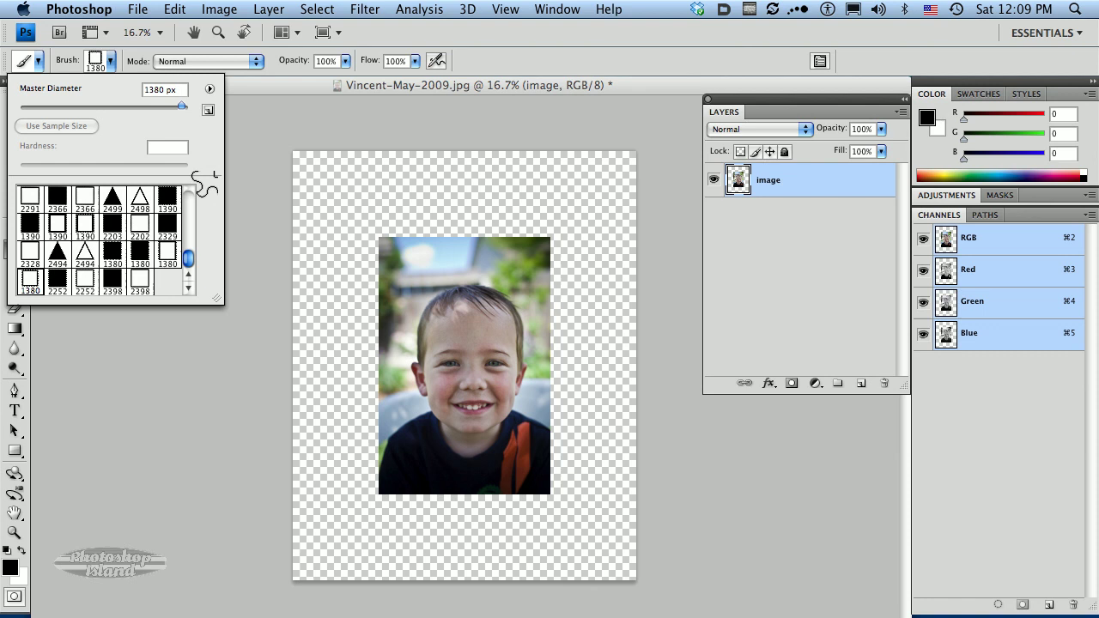
{"action": "left_click", "coordinate": [283, 84]}
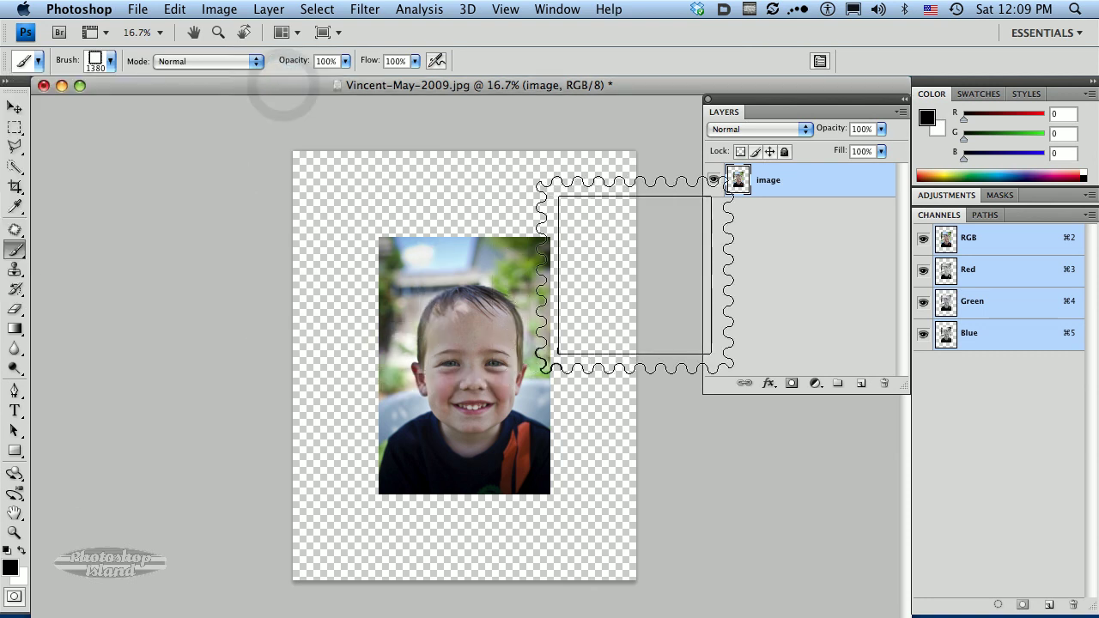
{"action": "left_click", "coordinate": [867, 386]}
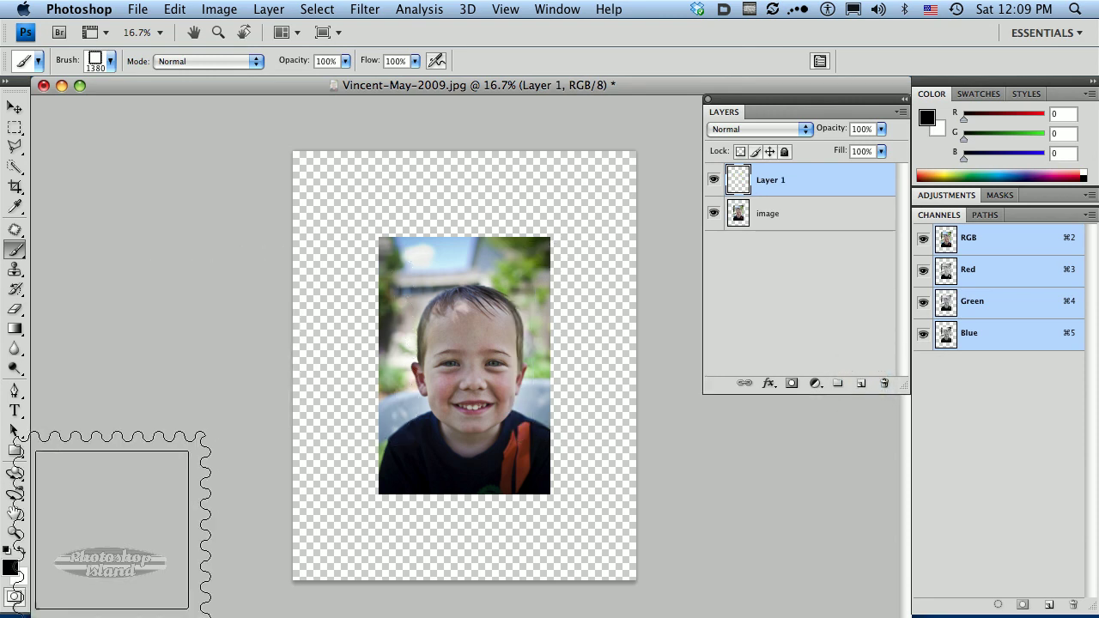
Stamp the frame once in white on Layer 1, then select the image layer and zoom in
{"action": "left_click", "coordinate": [20, 553]}
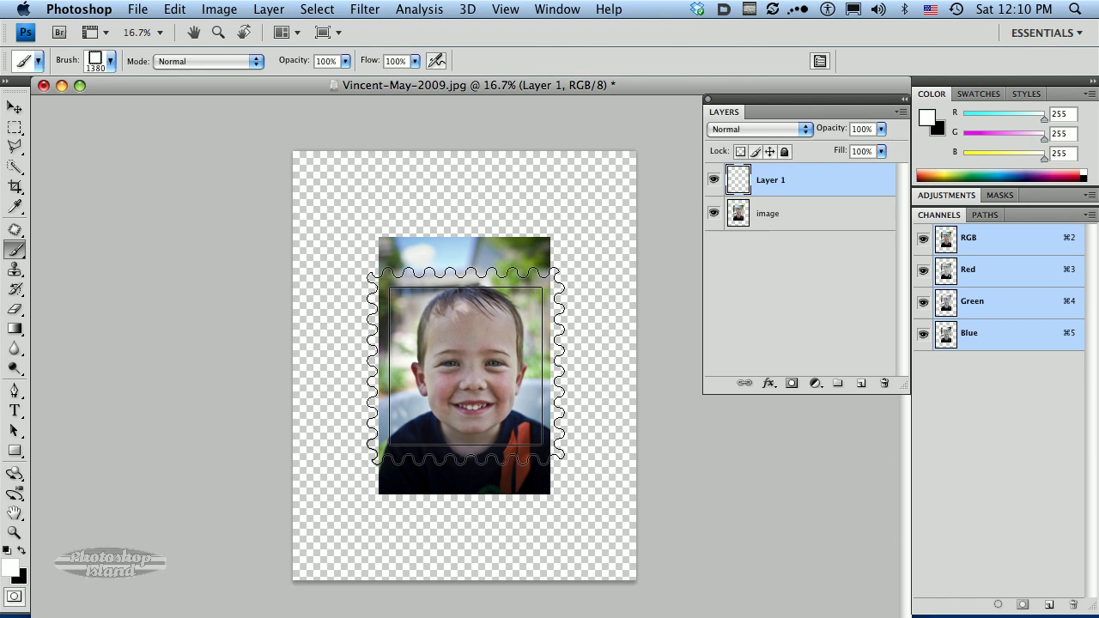
{"action": "left_click", "coordinate": [466, 366]}
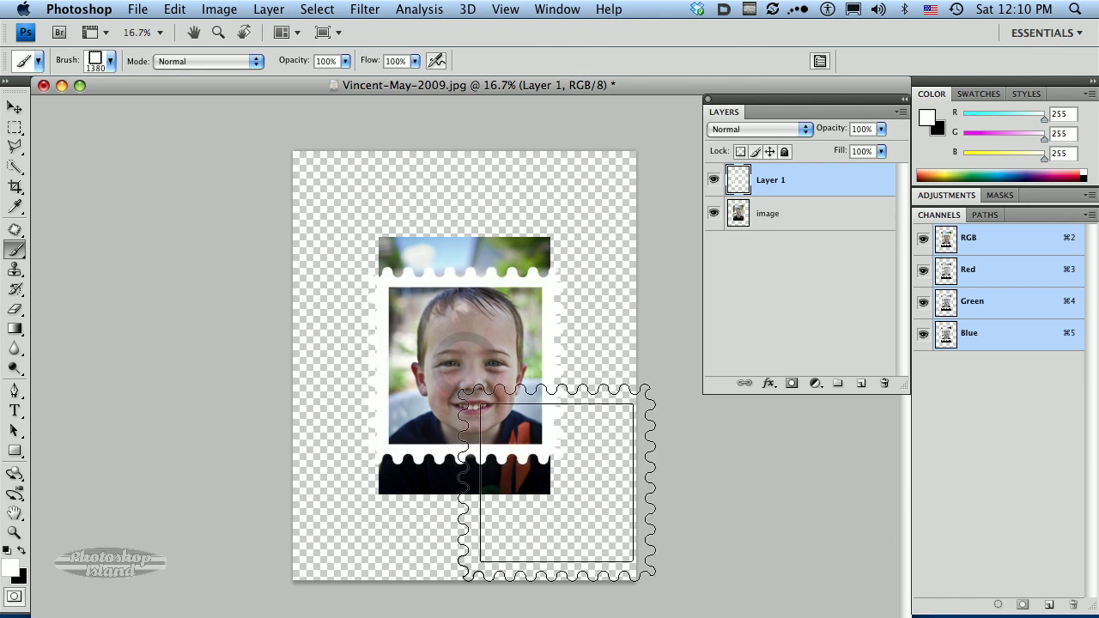
{"action": "left_click", "coordinate": [738, 215]}
{"action": "mouse_move", "coordinate": [329, 226]}
{"action": "left_mouse_down"}
{"action": "mouse_move", "coordinate": [487, 354]}
{"action": "mouse_move", "coordinate": [614, 478]}
{"action": "left_mouse_up"}
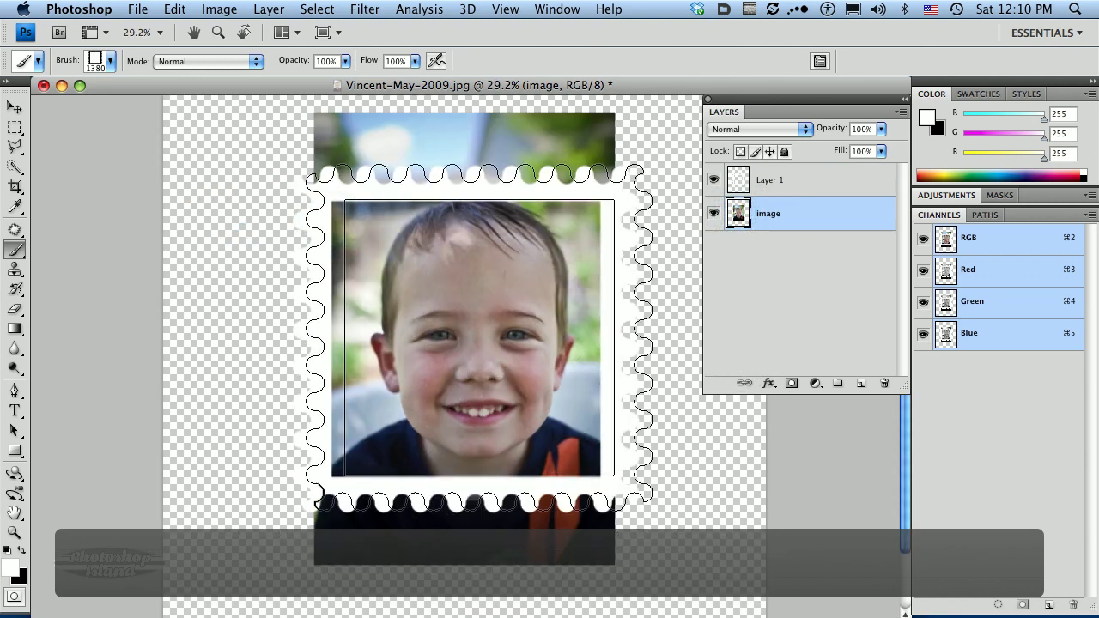
{"action": "left_click", "coordinate": [15, 104]}
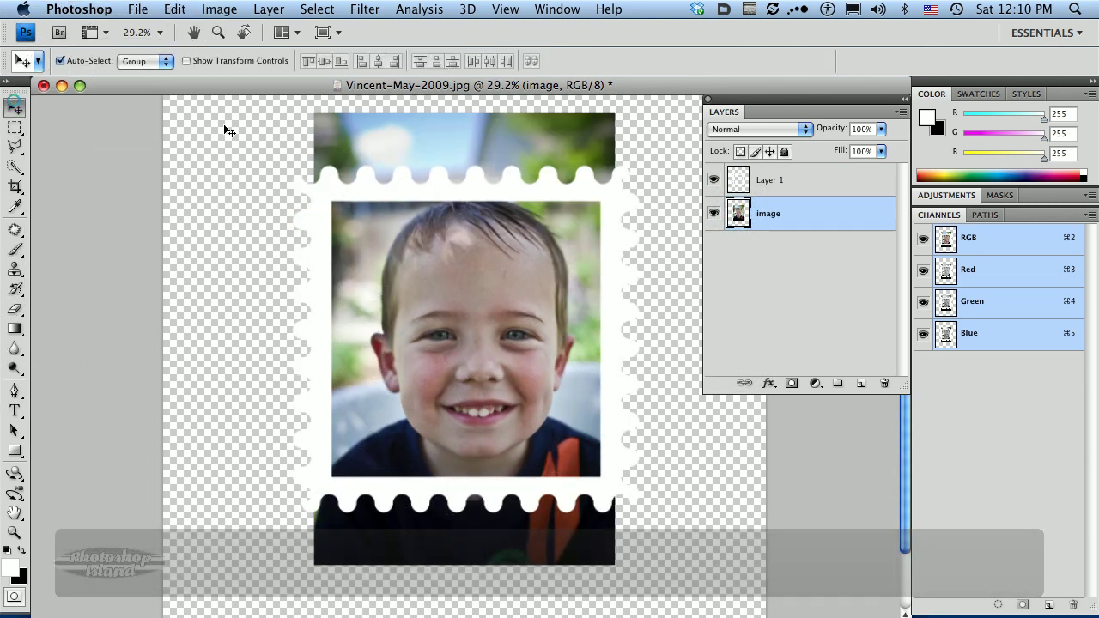
{"action": "left_click", "coordinate": [363, 131]}
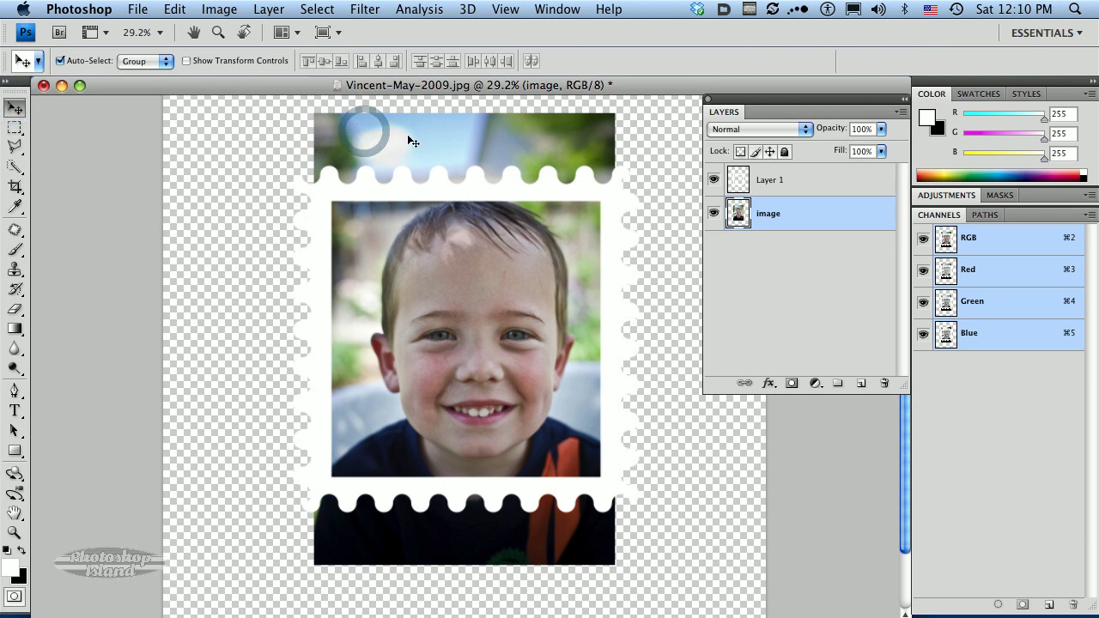
Free-transform the image layer down to 90.4% and centre it behind the stamp frame
{"action": "left_click", "coordinate": [745, 209]}
{"action": "key", "text": "super+t"}
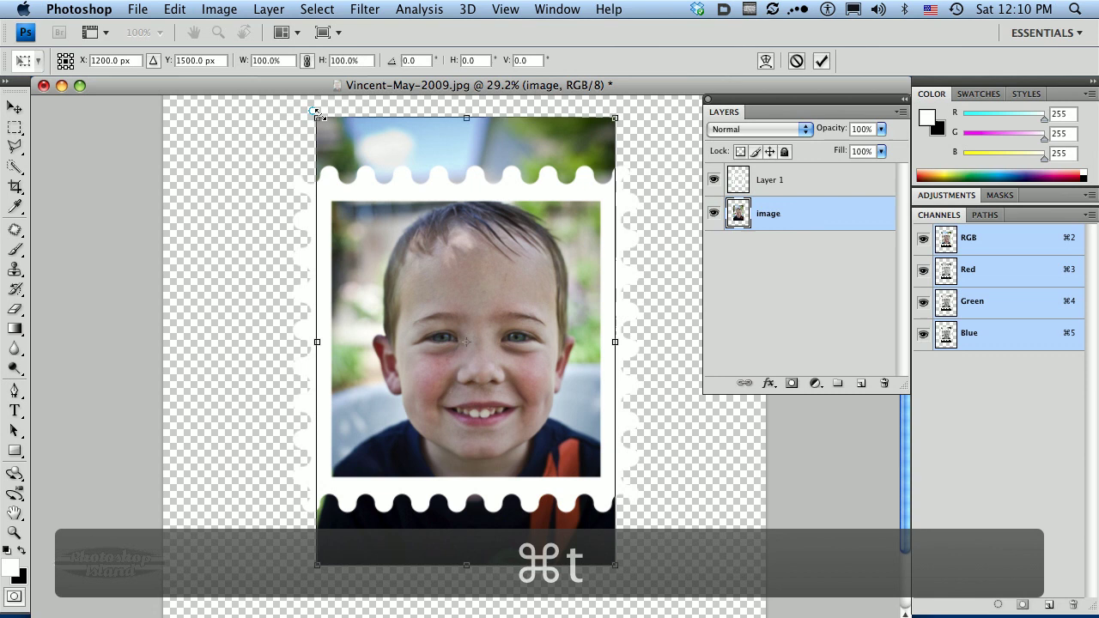
{"action": "left_click_drag", "start_coordinate": [310, 114], "coordinate": [340, 125]}
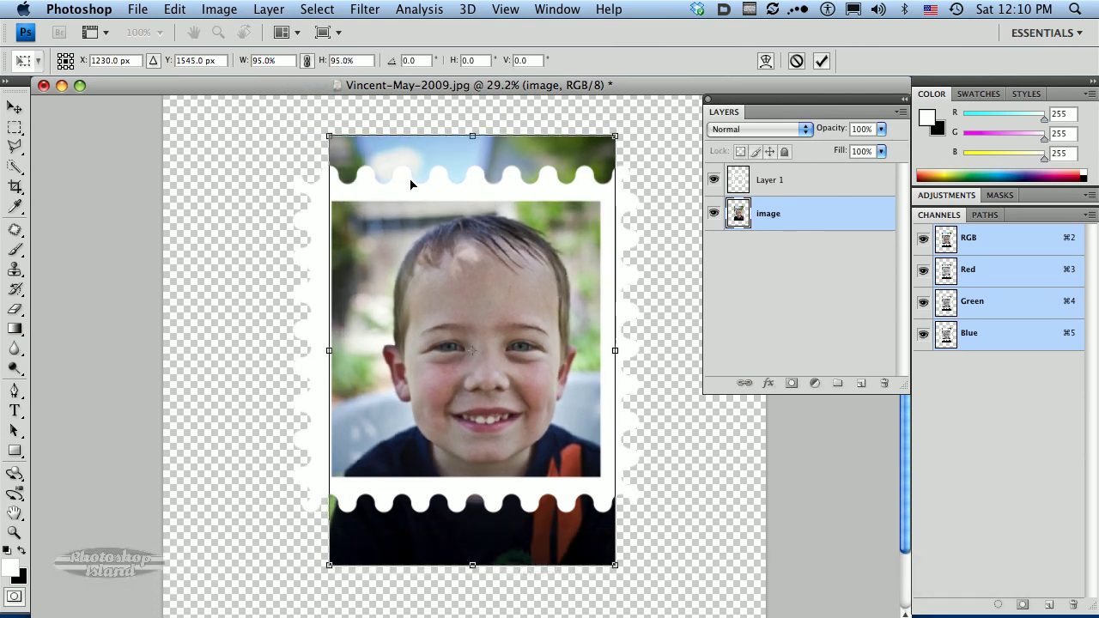
{"action": "left_click_drag", "start_coordinate": [614, 565], "coordinate": [604, 547]}
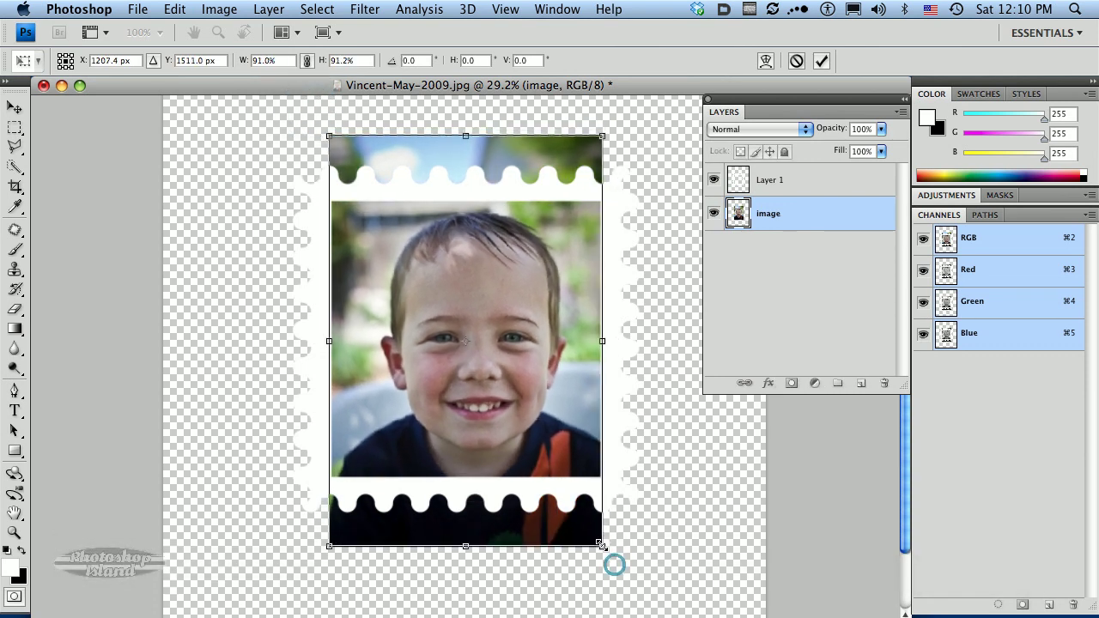
{"action": "left_click_drag", "start_coordinate": [503, 304], "coordinate": [502, 302]}
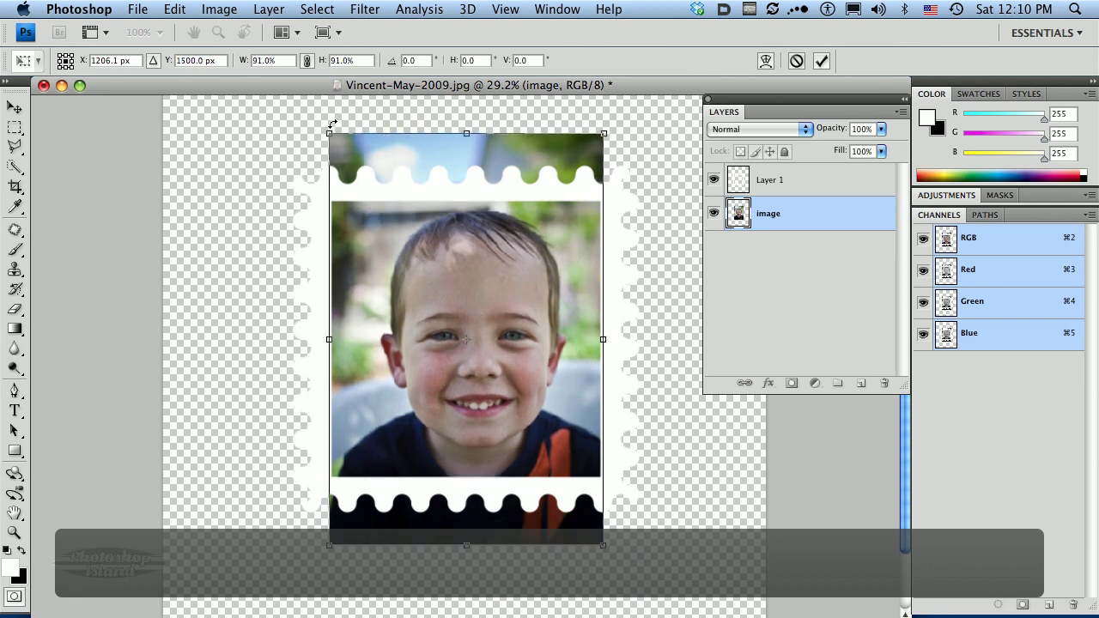
{"action": "left_click_drag", "start_coordinate": [327, 131], "coordinate": [330, 135]}
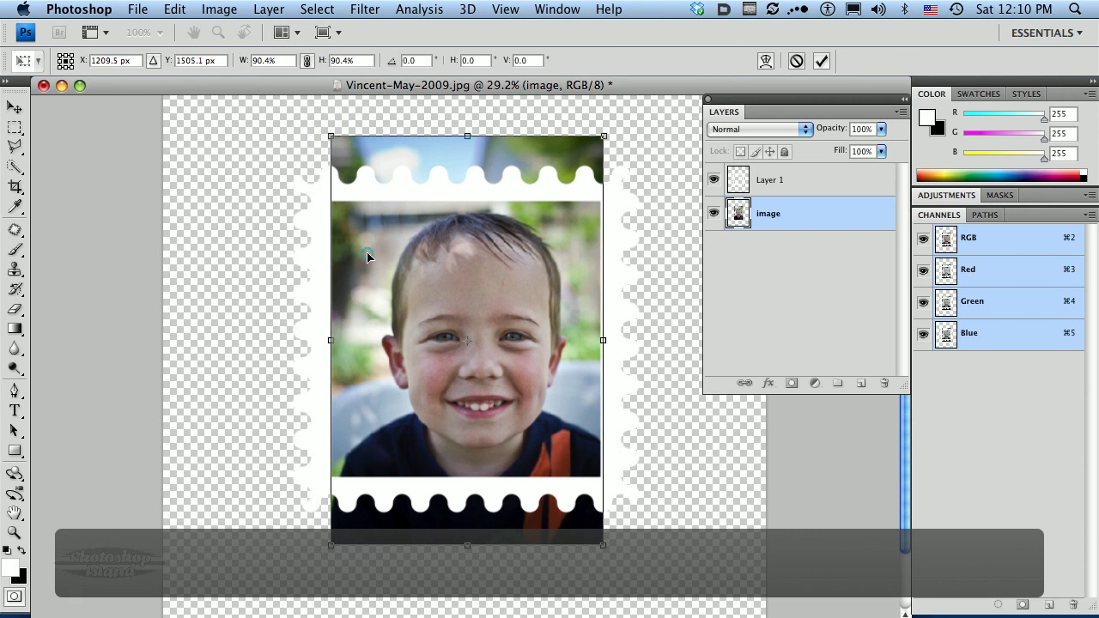
{"action": "left_click_drag", "start_coordinate": [367, 254], "coordinate": [364, 253]}
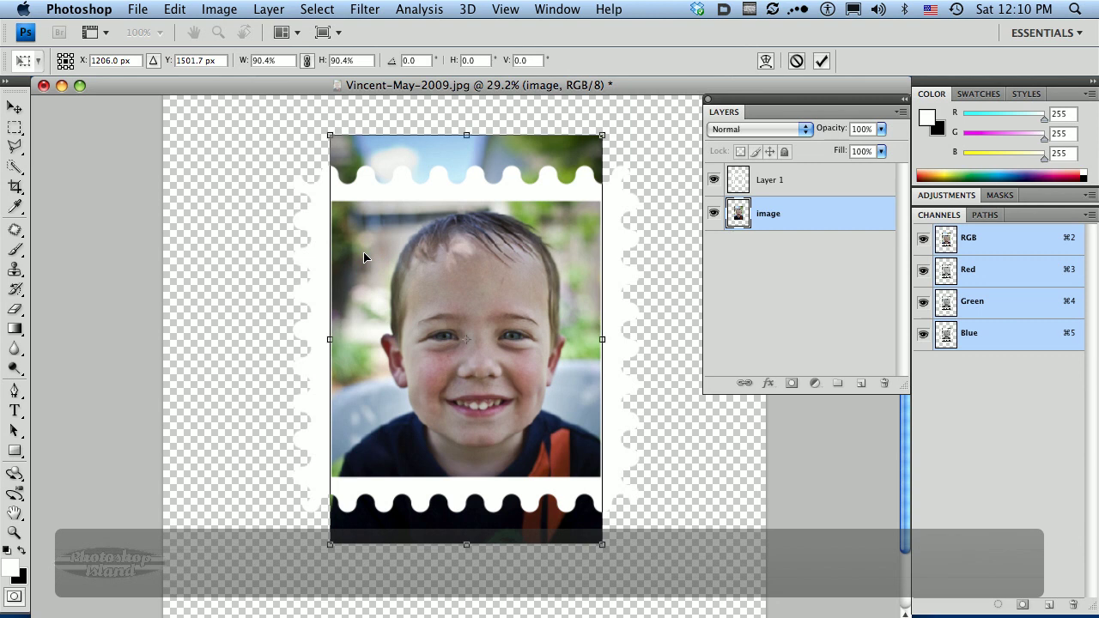
{"action": "key", "text": "Return"}
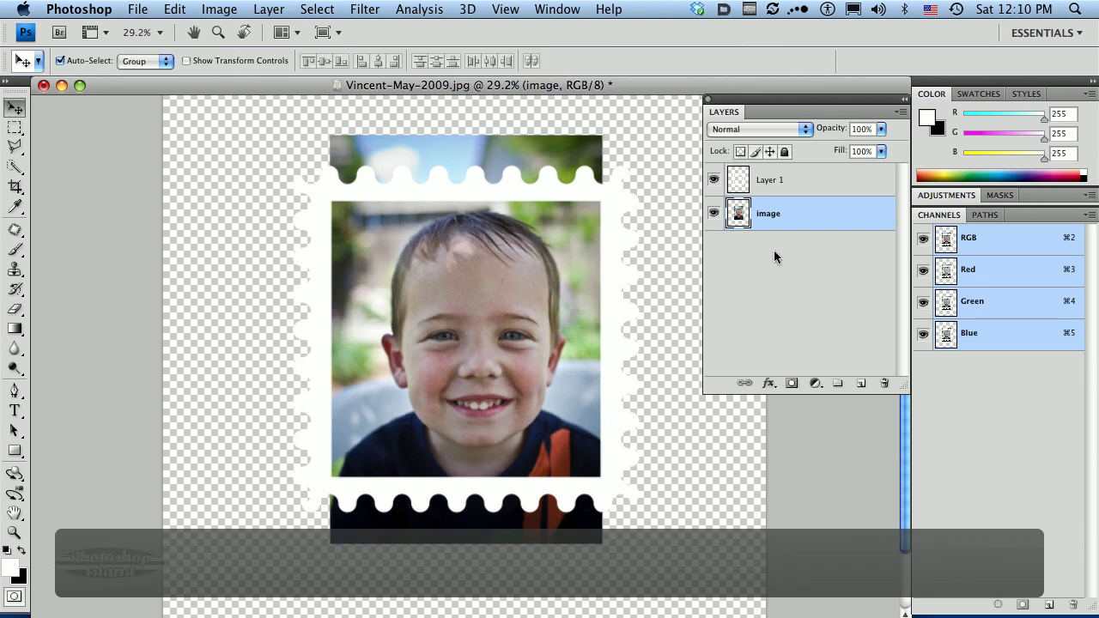
{"action": "left_click", "coordinate": [739, 212]}
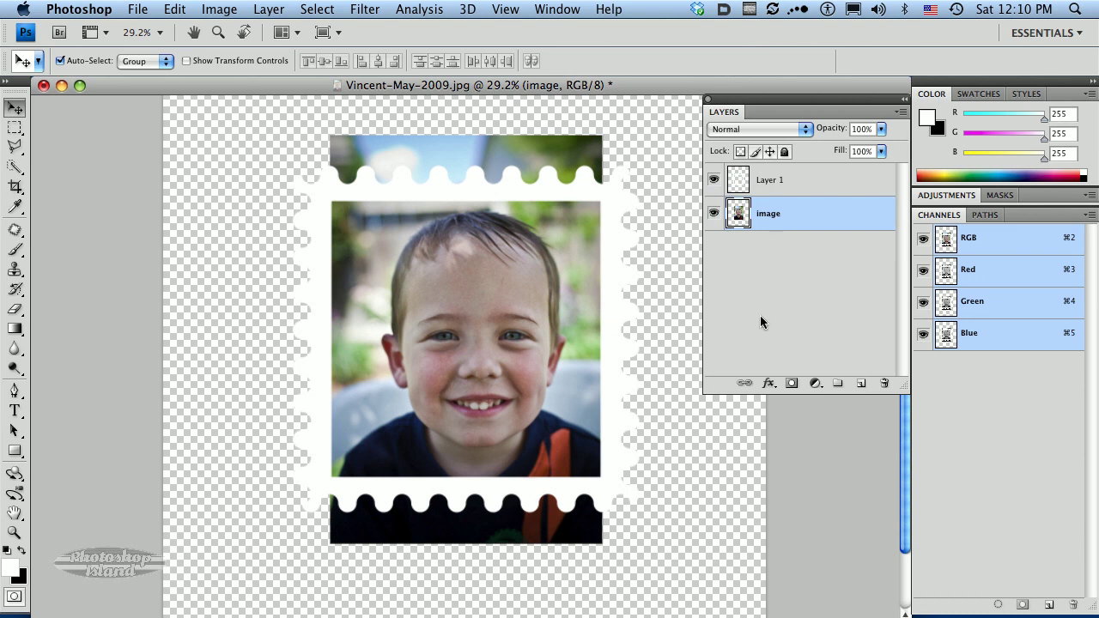
Mask the image layer to a rectangular selection drawn inside the stamp's opening
{"action": "left_click", "coordinate": [738, 215]}
{"action": "left_click", "coordinate": [14, 128]}
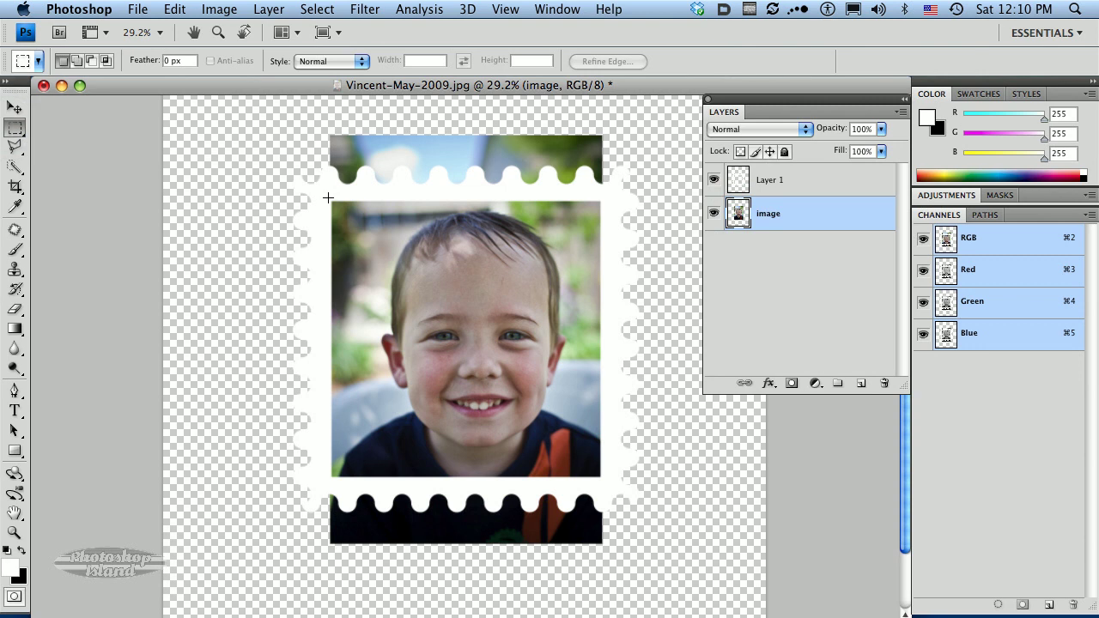
{"action": "left_click_drag", "start_coordinate": [328, 198], "coordinate": [604, 480]}
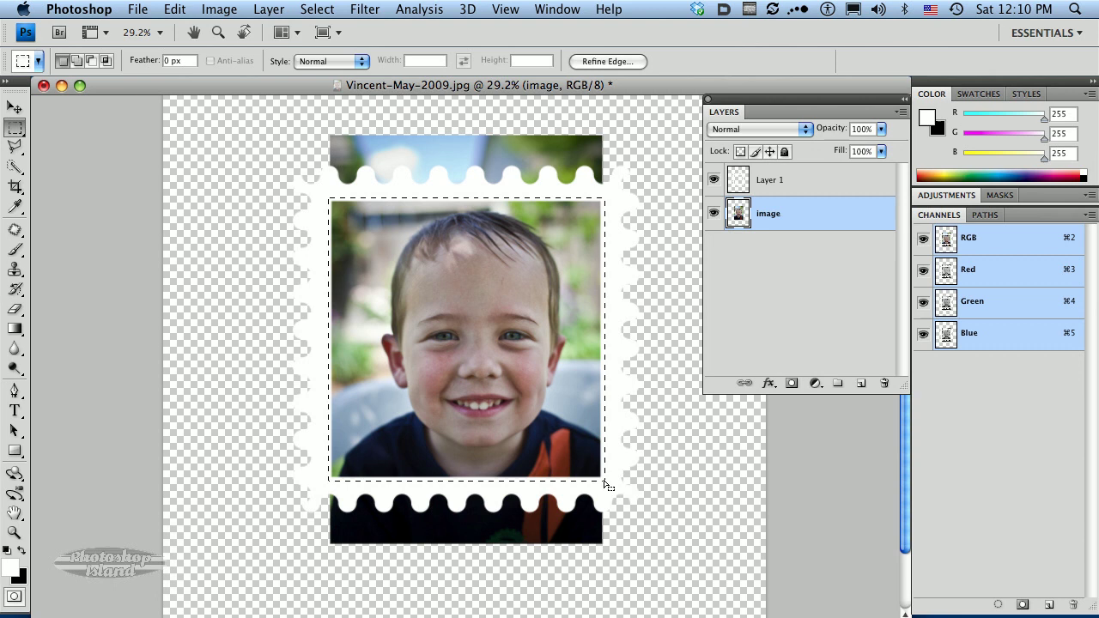
{"action": "left_click", "coordinate": [769, 214]}
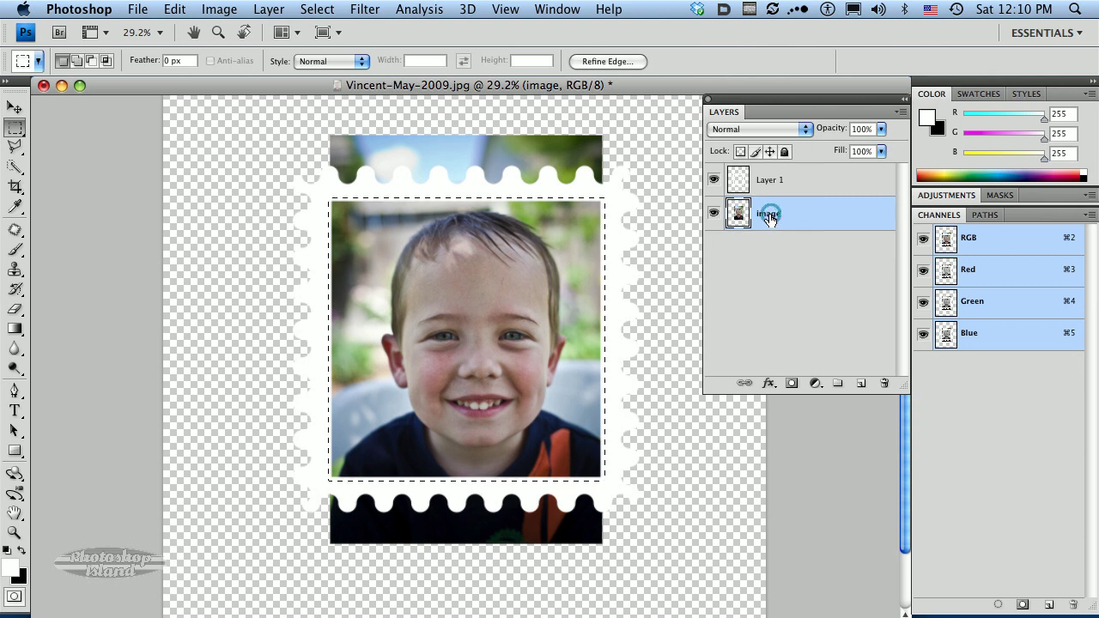
{"action": "left_click", "coordinate": [791, 383]}
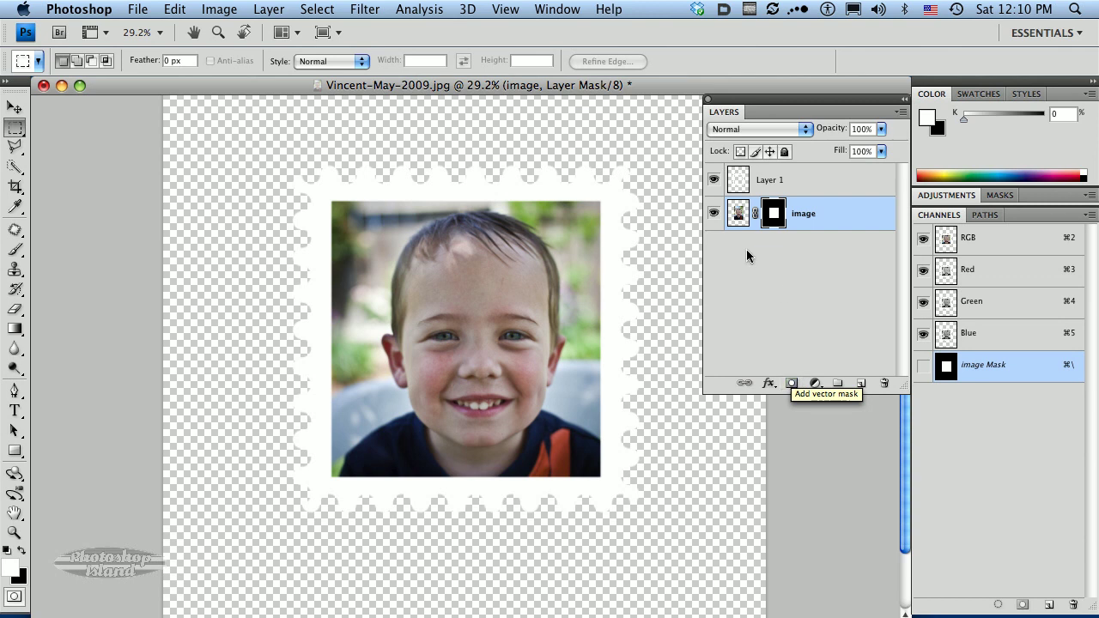
{"action": "left_click", "coordinate": [736, 179]}
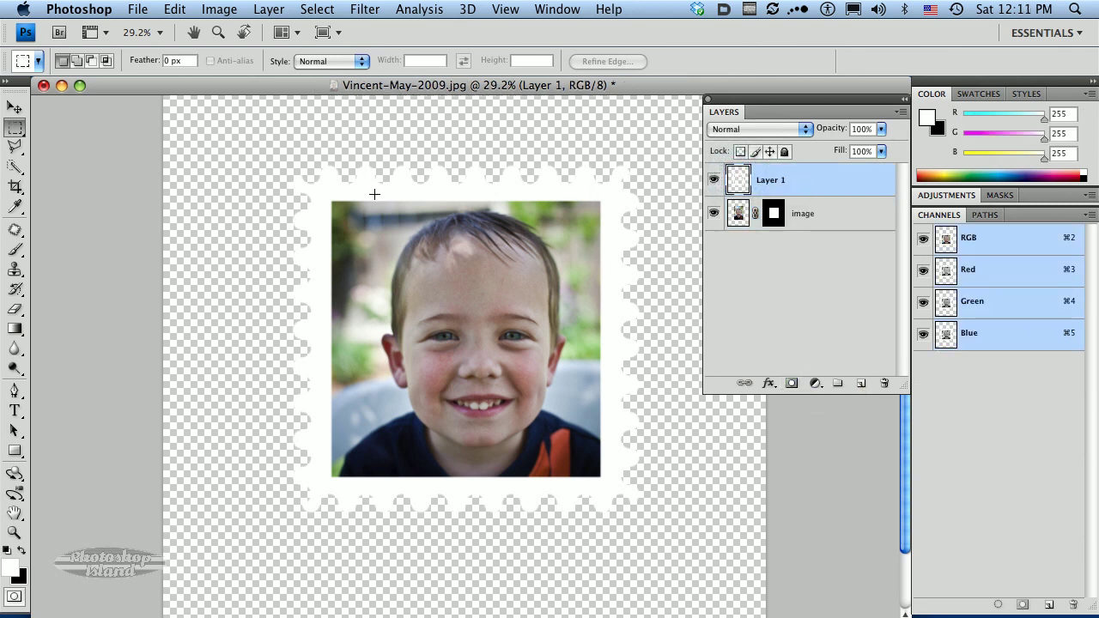
Add a new Layer 2 and move it below the image layer
{"action": "left_click", "coordinate": [822, 215]}
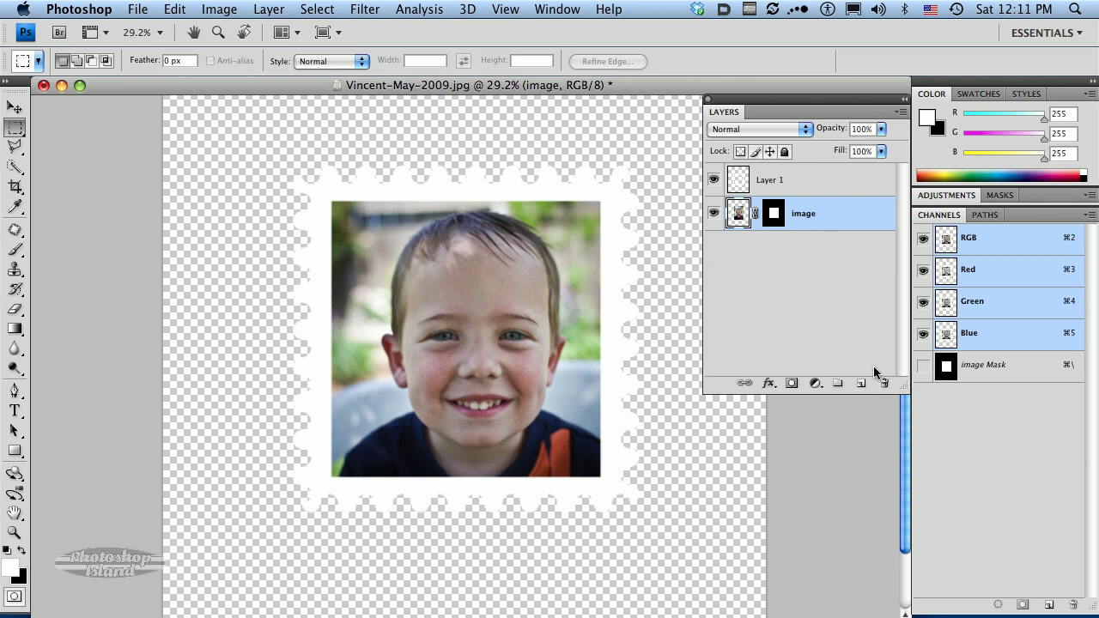
{"action": "left_click", "coordinate": [859, 385]}
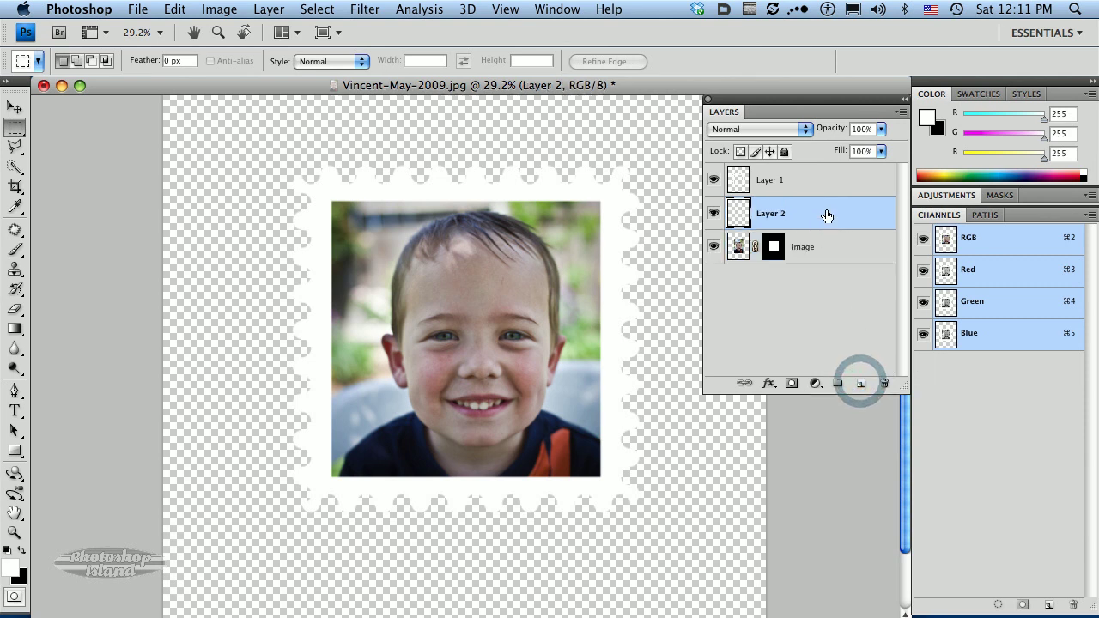
{"action": "left_click_drag", "start_coordinate": [826, 210], "coordinate": [826, 261]}
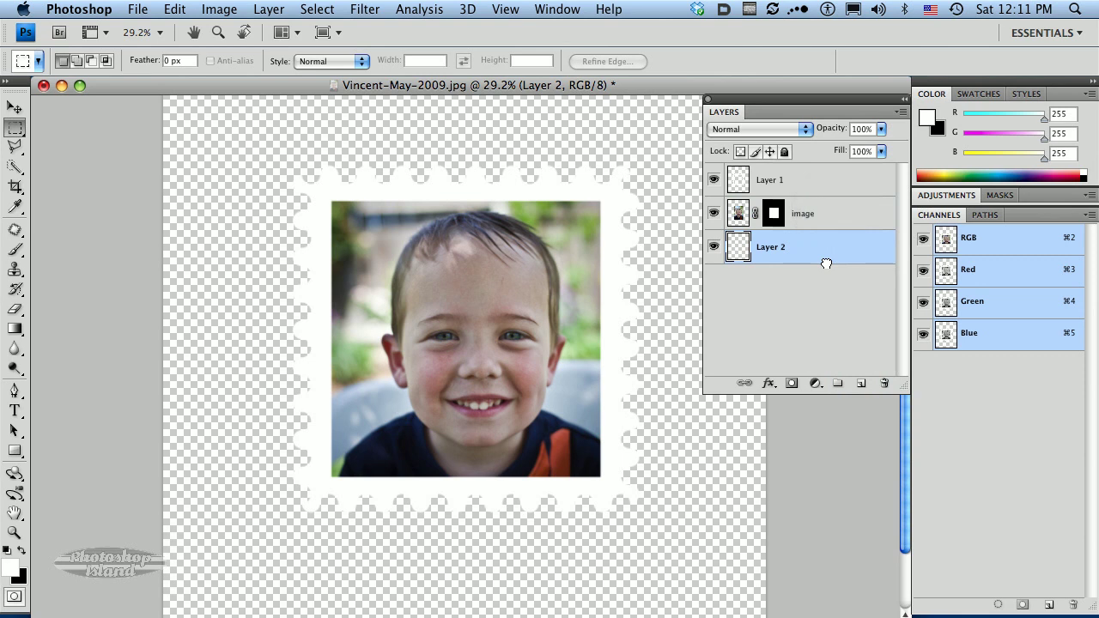
Set the foreground colour to pale yellow and the background colour to a deeper golden yellow
{"action": "left_click", "coordinate": [10, 568]}
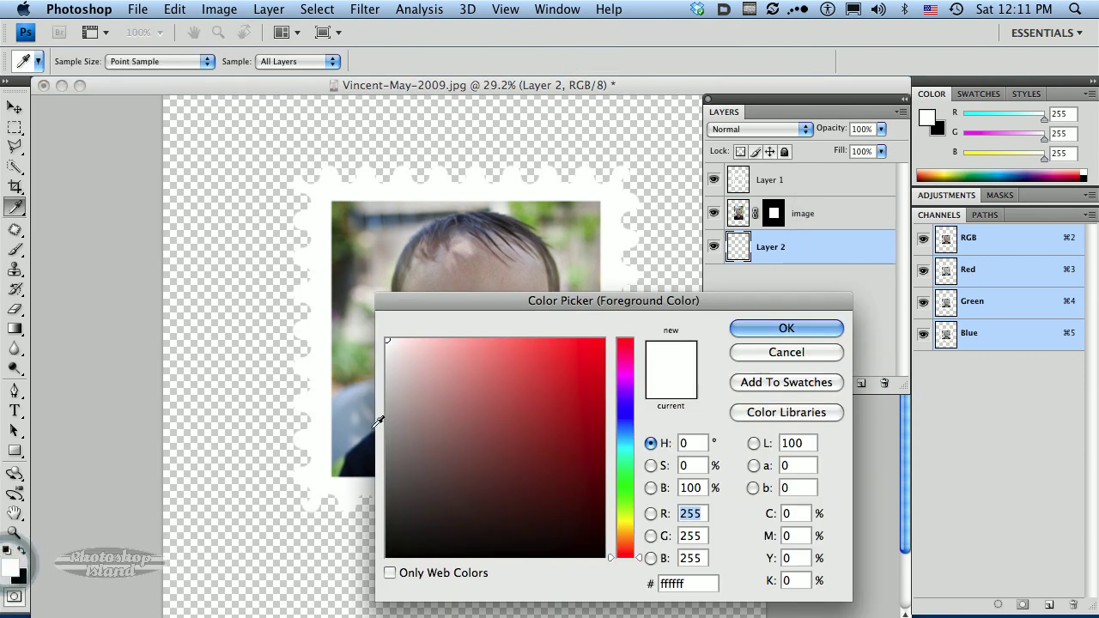
{"action": "left_click", "coordinate": [625, 521]}
{"action": "mouse_move", "coordinate": [535, 351]}
{"action": "left_mouse_down"}
{"action": "mouse_move", "coordinate": [538, 373]}
{"action": "mouse_move", "coordinate": [515, 336]}
{"action": "mouse_move", "coordinate": [494, 335]}
{"action": "left_mouse_up"}
{"action": "left_click", "coordinate": [765, 334]}
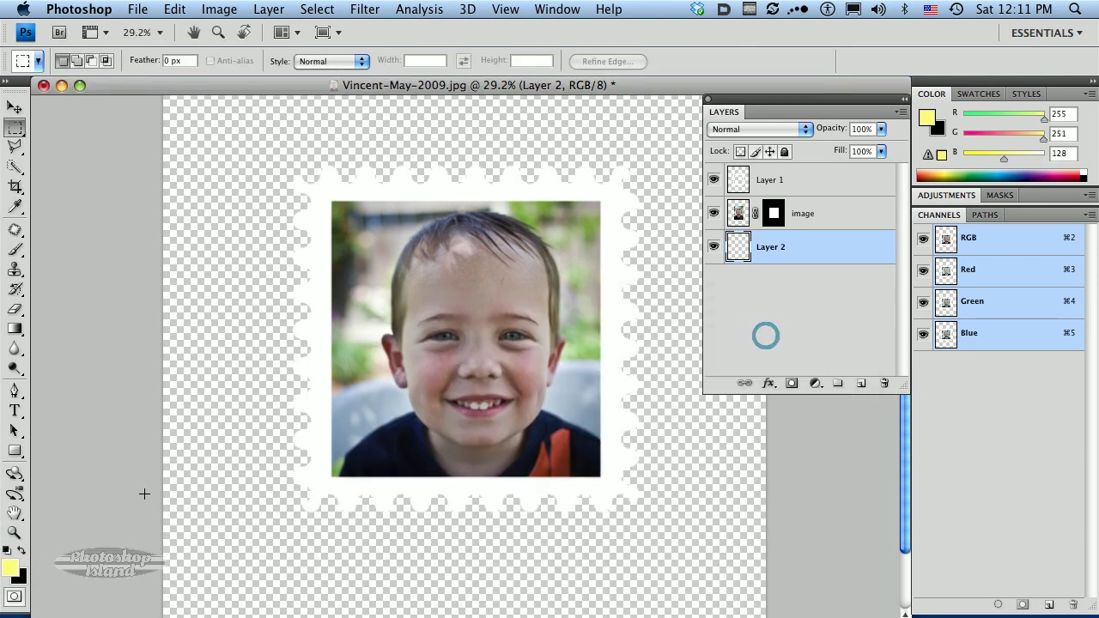
{"action": "left_click", "coordinate": [18, 577]}
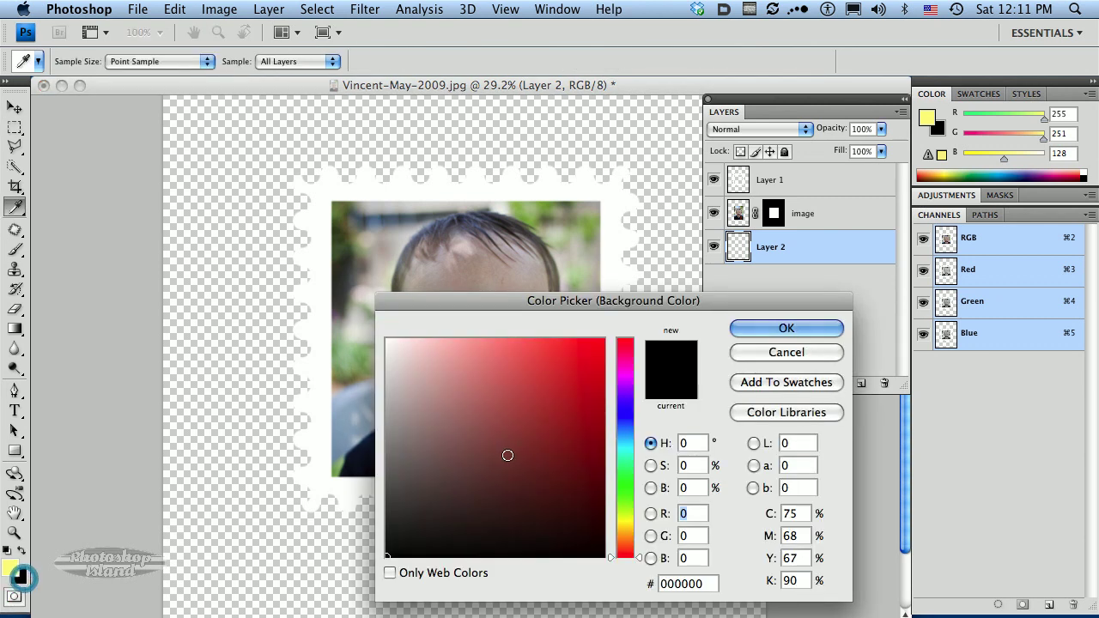
{"action": "left_click_drag", "start_coordinate": [624, 526], "coordinate": [624, 527]}
{"action": "mouse_move", "coordinate": [581, 419]}
{"action": "left_mouse_down"}
{"action": "mouse_move", "coordinate": [587, 427]}
{"action": "mouse_move", "coordinate": [603, 353]}
{"action": "left_mouse_up"}
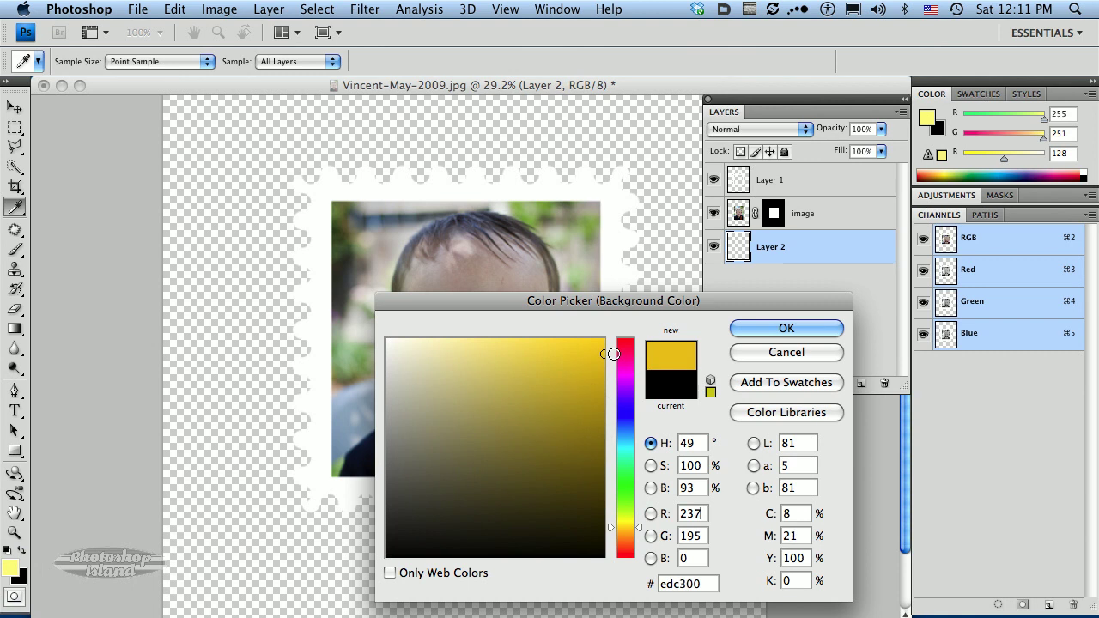
{"action": "left_click", "coordinate": [791, 329]}
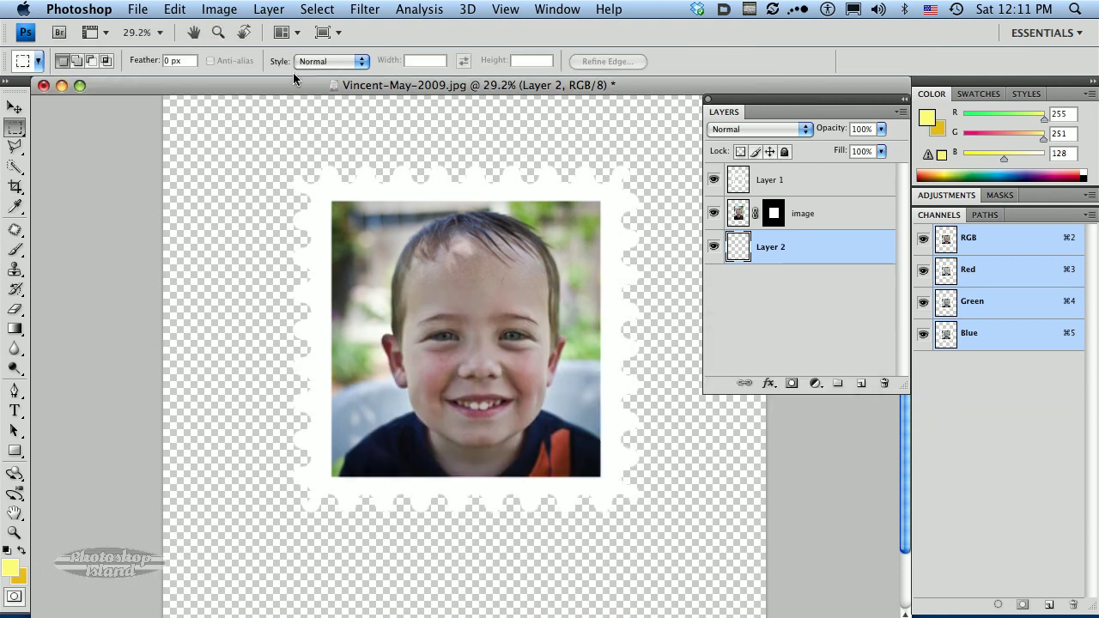
Render yellow clouds onto Layer 2 via Filter > Render > Clouds, then zoom out to the whole page
{"action": "left_click", "coordinate": [364, 9]}
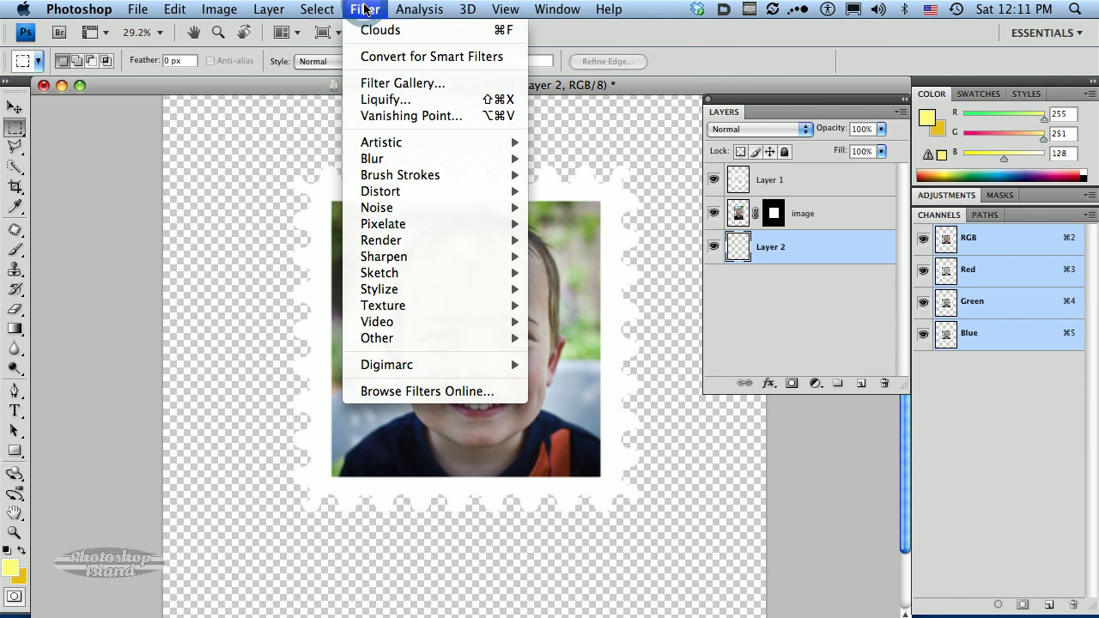
{"action": "mouse_move", "coordinate": [385, 215]}
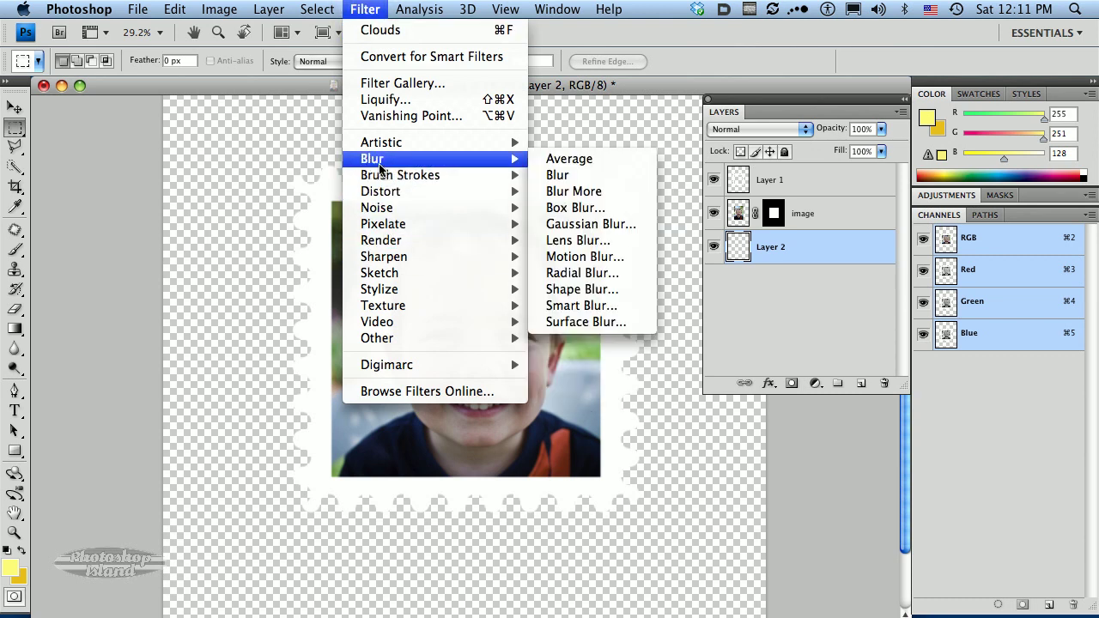
{"action": "key", "text": "super+f"}
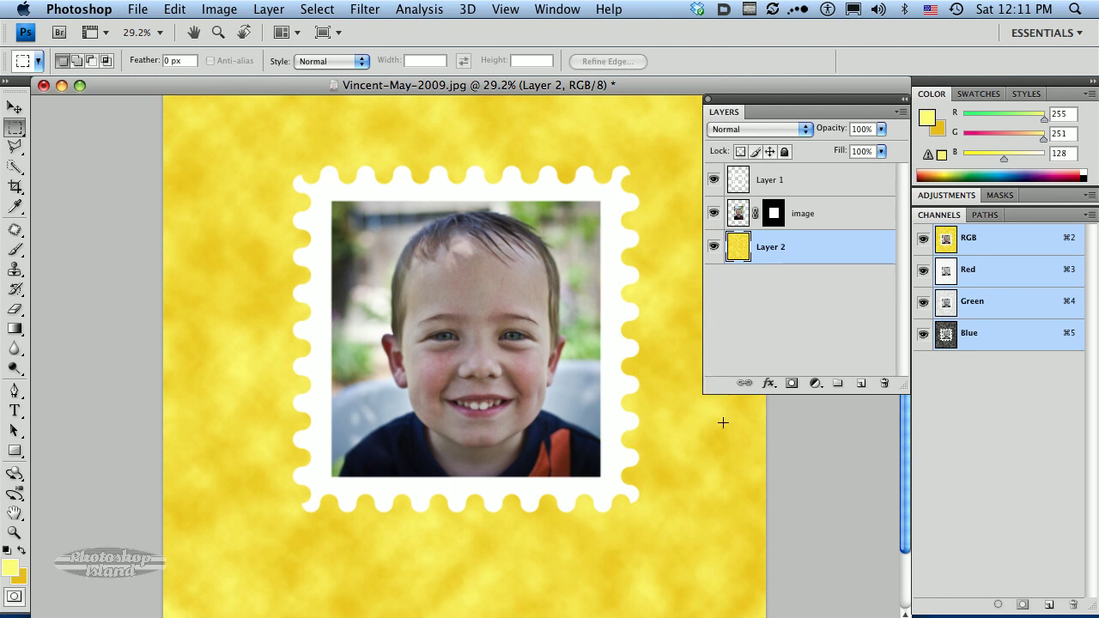
{"action": "key", "text": "v"}
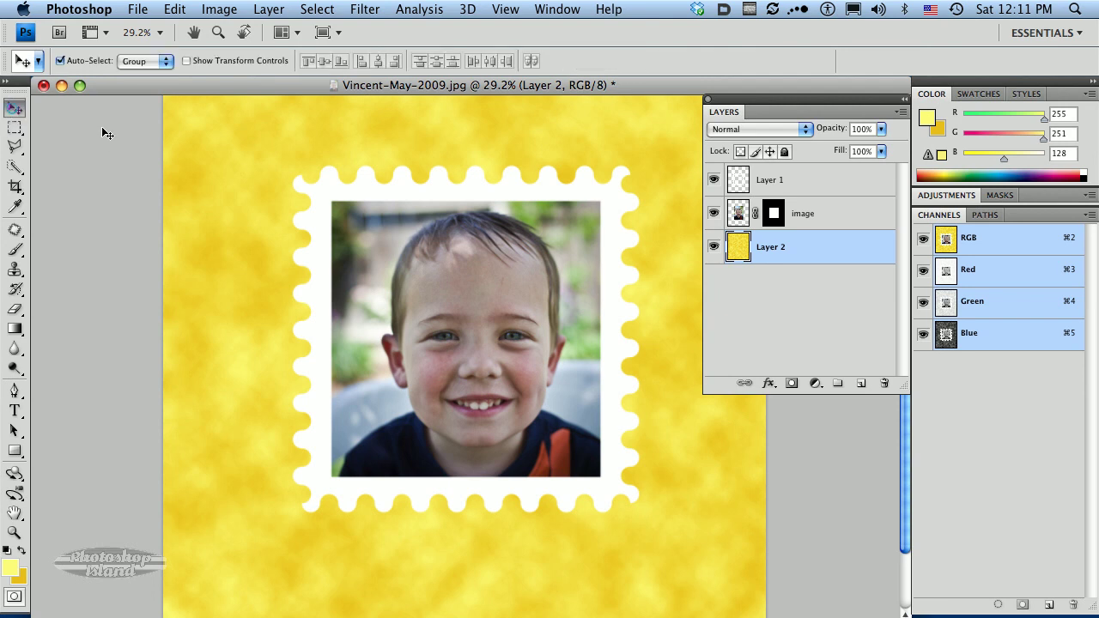
{"action": "left_click", "coordinate": [658, 458], "text": "alt"}
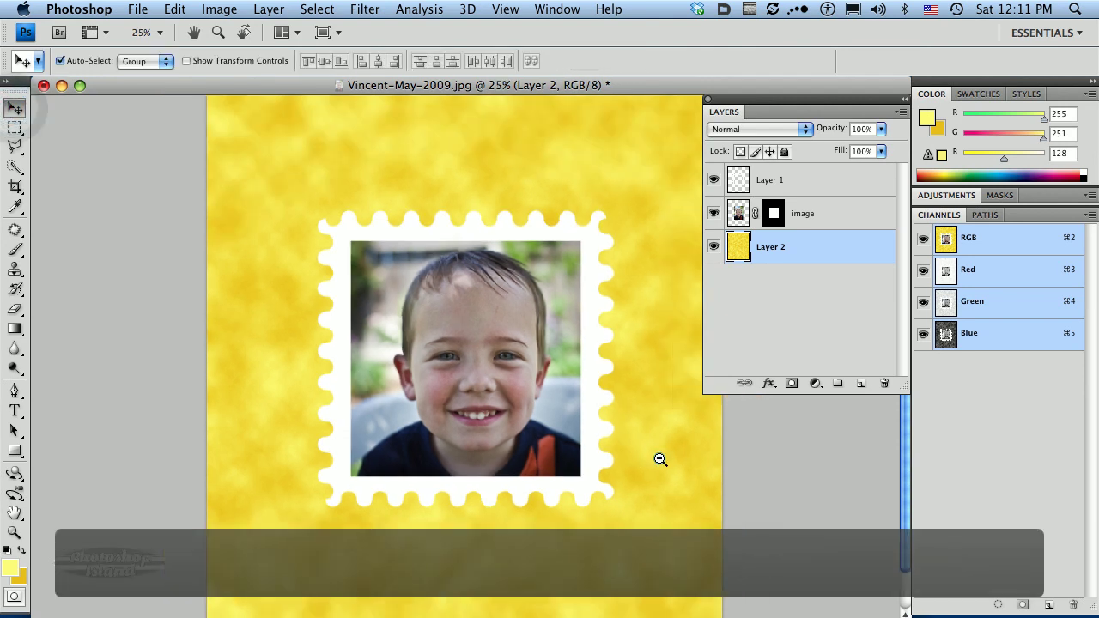
{"action": "left_click", "coordinate": [650, 590], "text": "alt"}
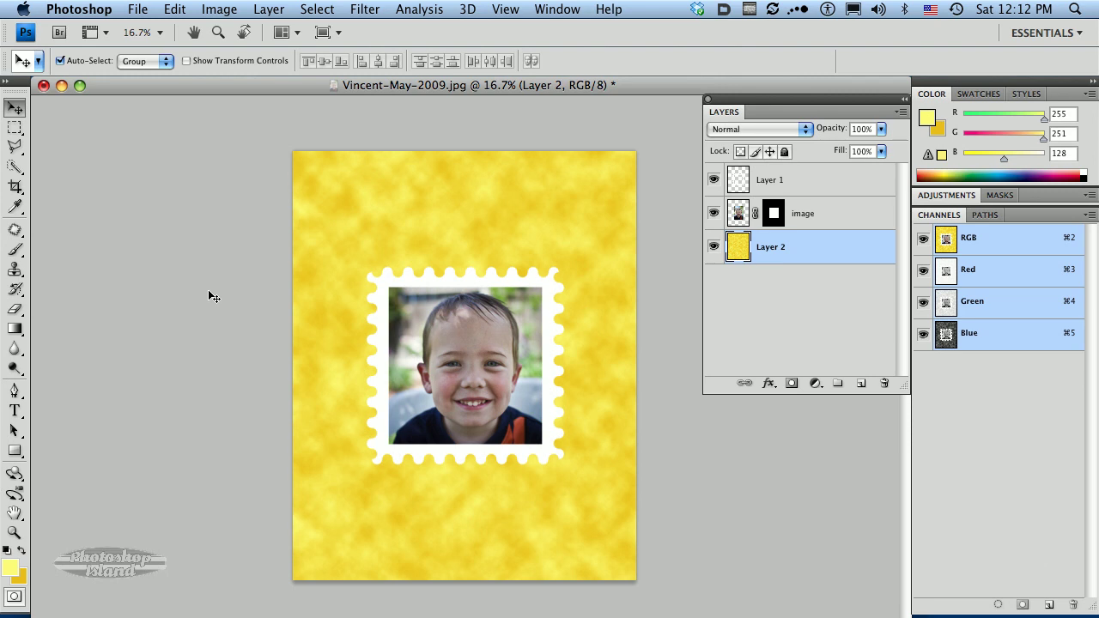
Choose the Brush tool with the 2371 px Cancellation July 4 postmark brush preset
{"action": "left_click", "coordinate": [15, 251]}
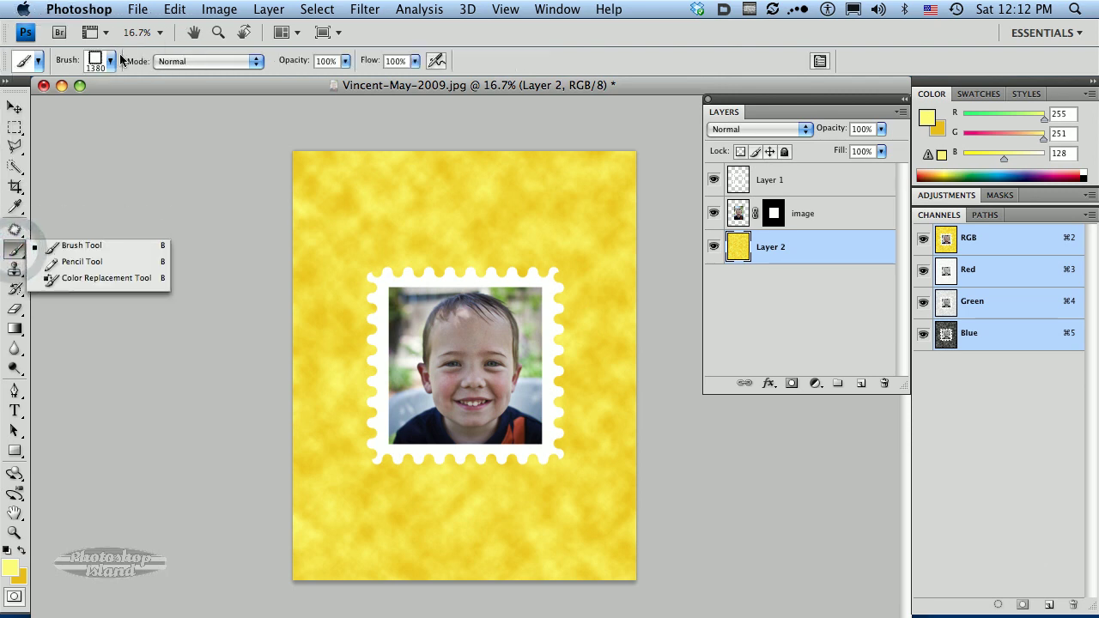
{"action": "left_click", "coordinate": [110, 63]}
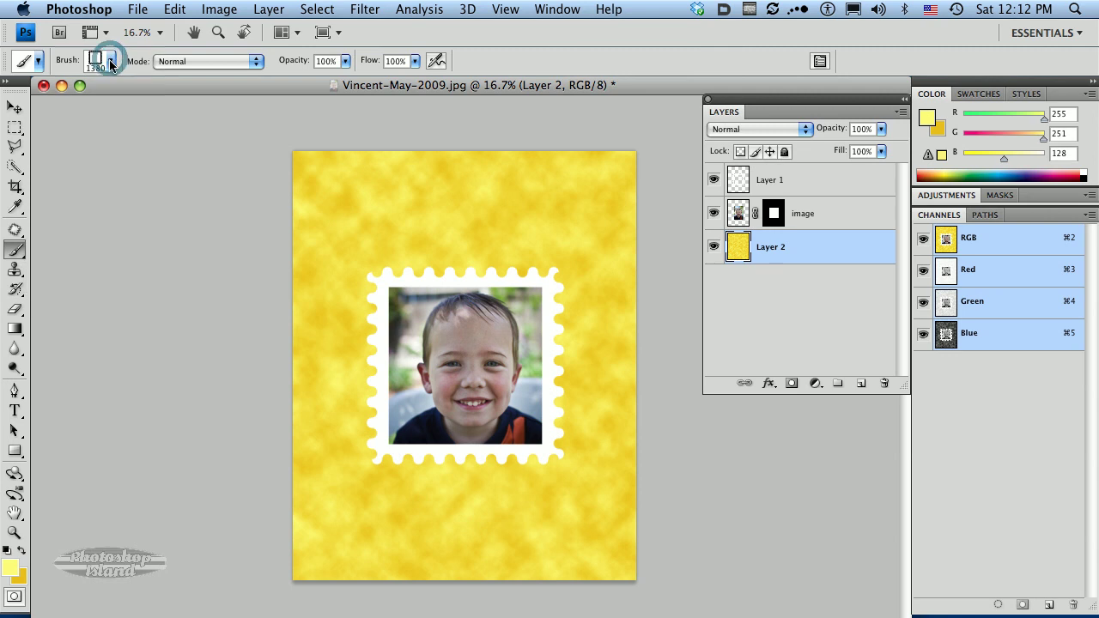
{"action": "left_click", "coordinate": [110, 63]}
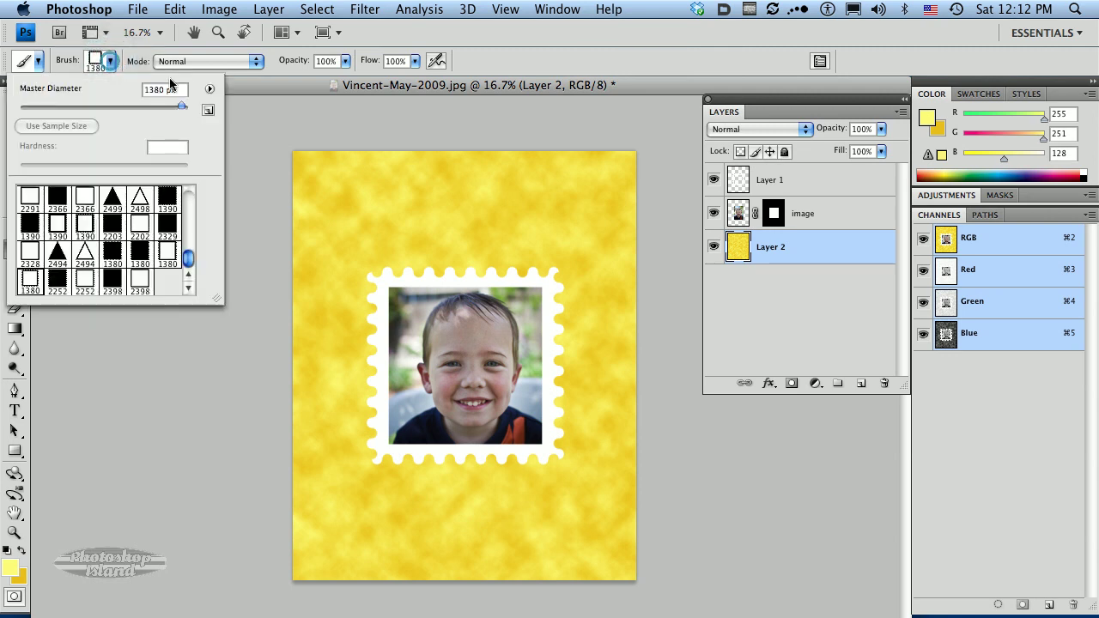
{"action": "left_click_drag", "start_coordinate": [187, 259], "coordinate": [186, 245]}
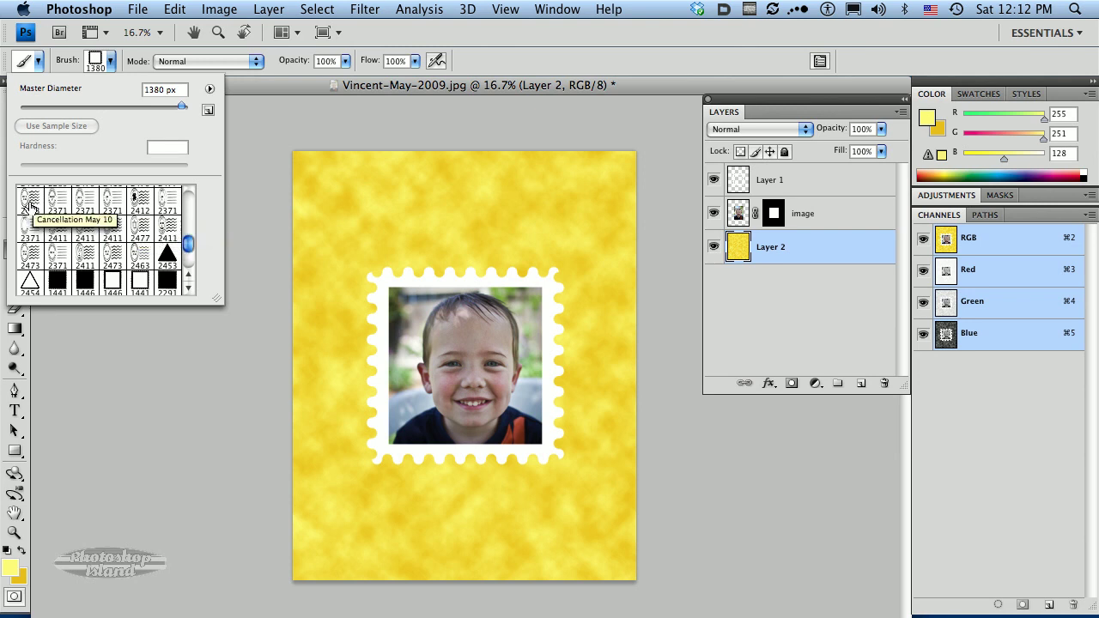
{"action": "left_click", "coordinate": [86, 204]}
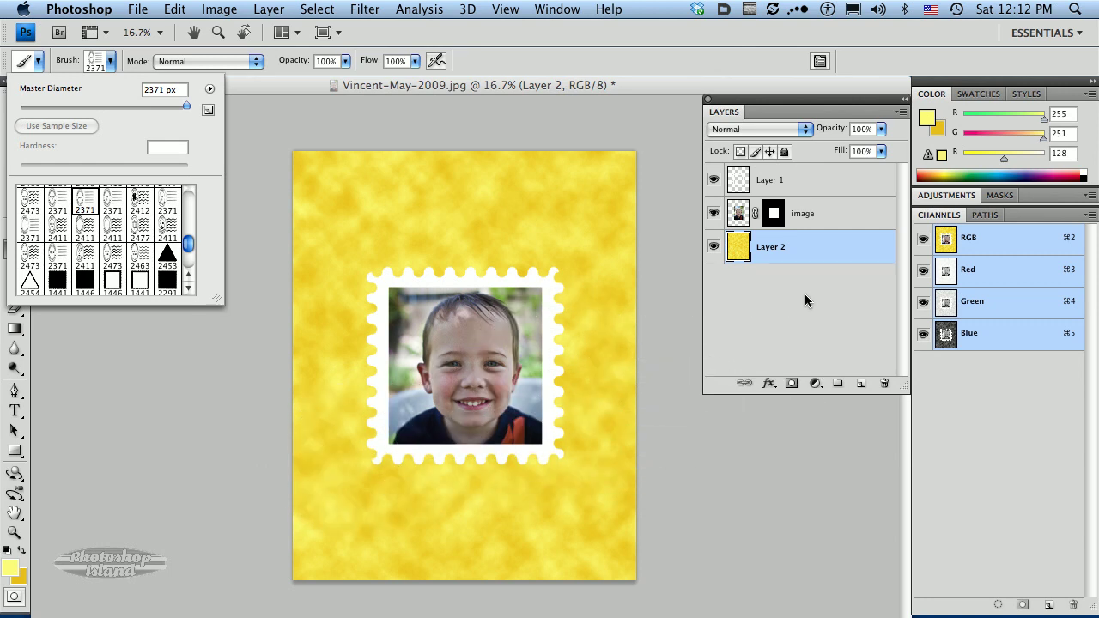
Add Layer 3 at the top of the stack and stamp a black July 4 postmark across the stamp
{"action": "left_click", "coordinate": [861, 383]}
{"action": "left_click_drag", "start_coordinate": [823, 246], "coordinate": [815, 174]}
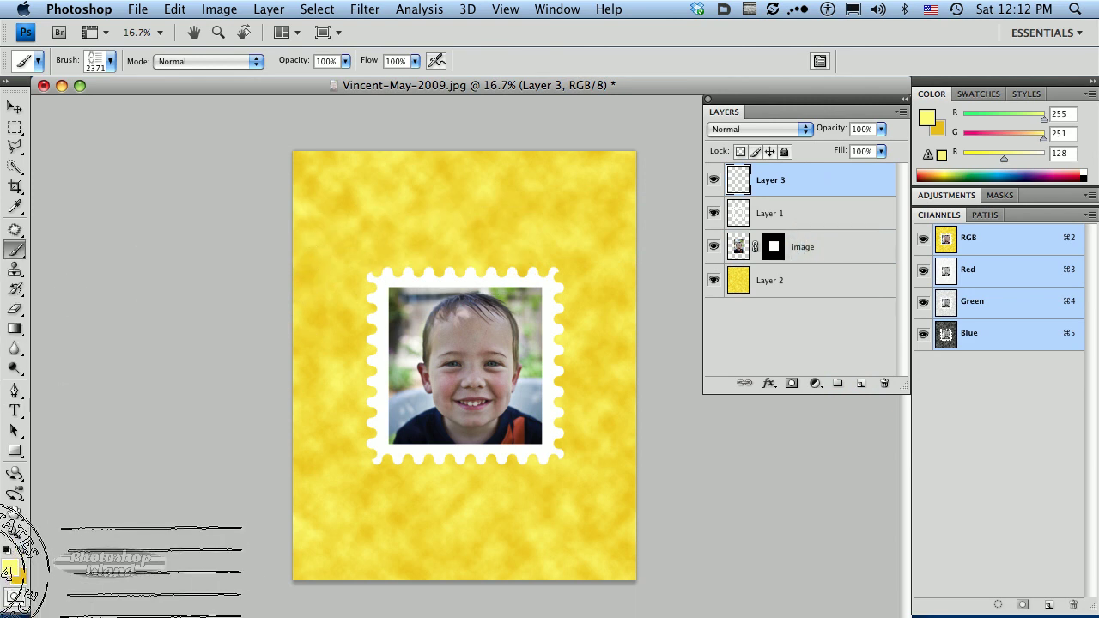
{"action": "left_click", "coordinate": [7, 551]}
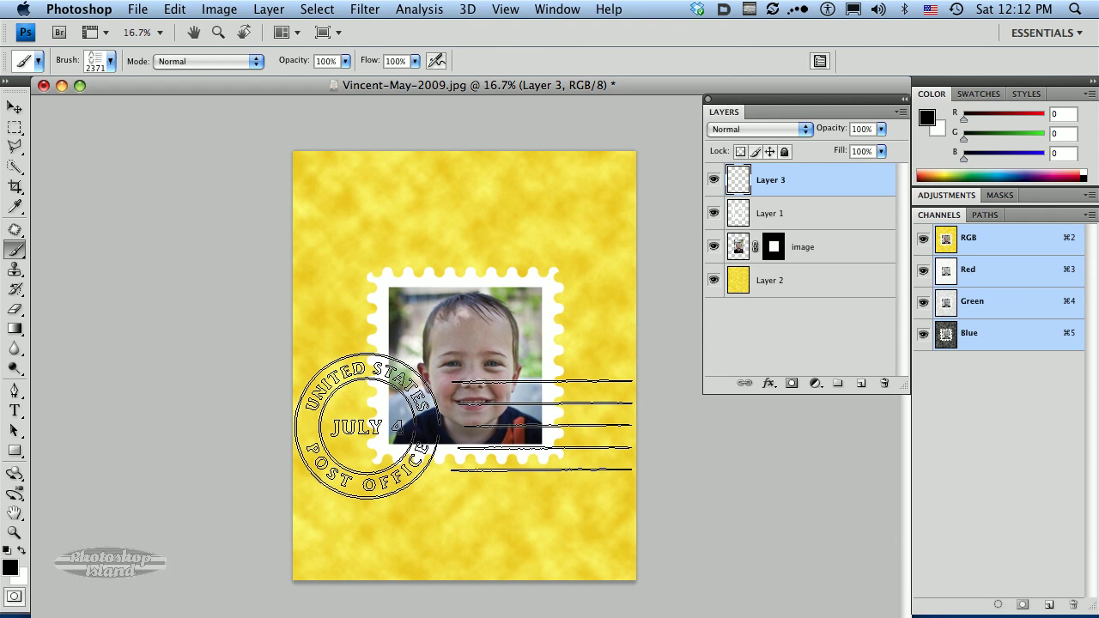
{"action": "left_click", "coordinate": [464, 426]}
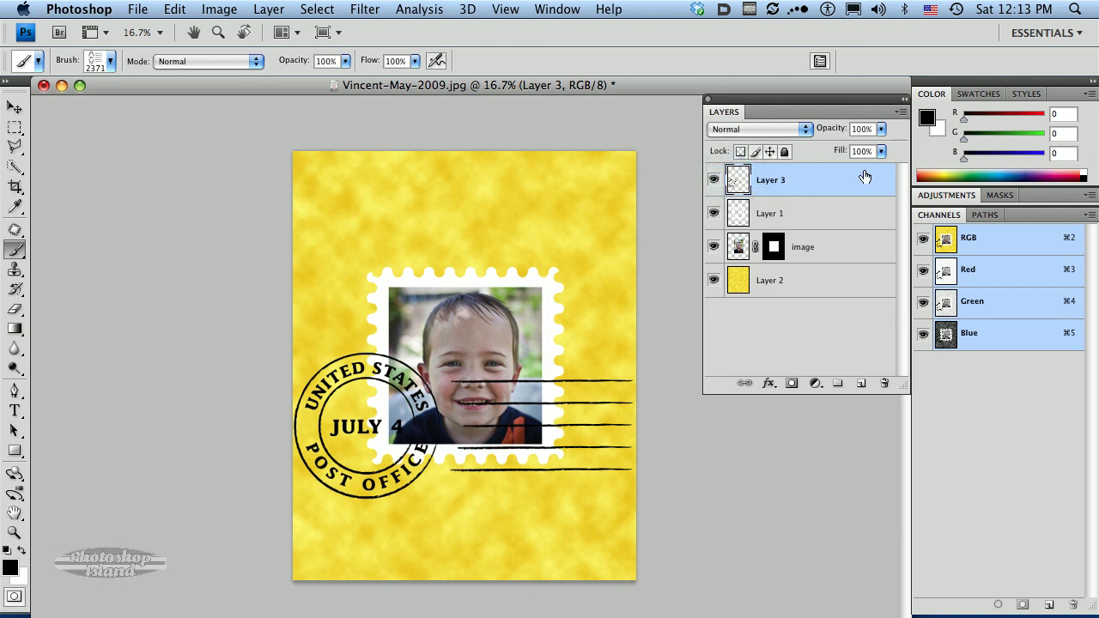
{"action": "left_click", "coordinate": [749, 130]}
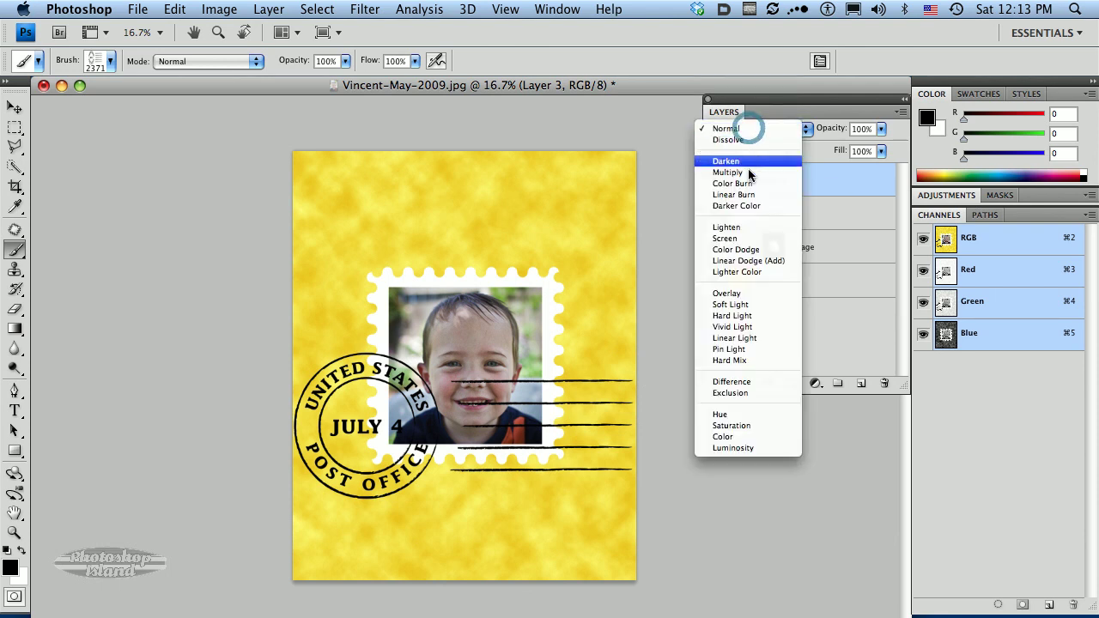
Set Layer 3 to Overlay blending and drag the postmark lower across the stamp
{"action": "left_click", "coordinate": [746, 296]}
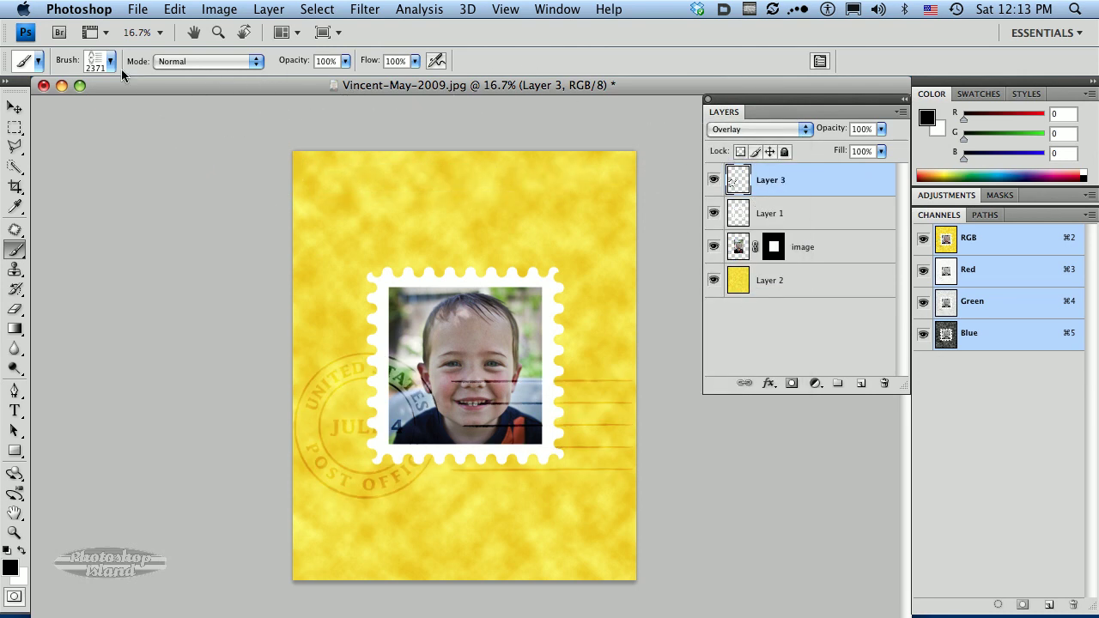
{"action": "left_click", "coordinate": [15, 103]}
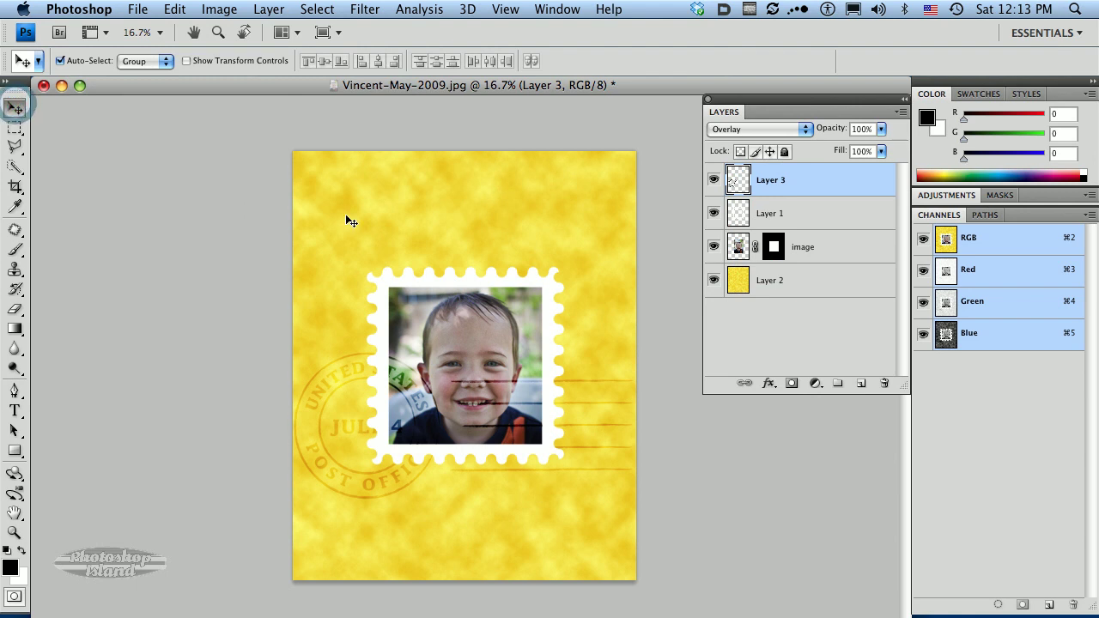
{"action": "scroll", "coordinate": [501, 379], "scroll_direction": "up", "scroll_amount": 3}
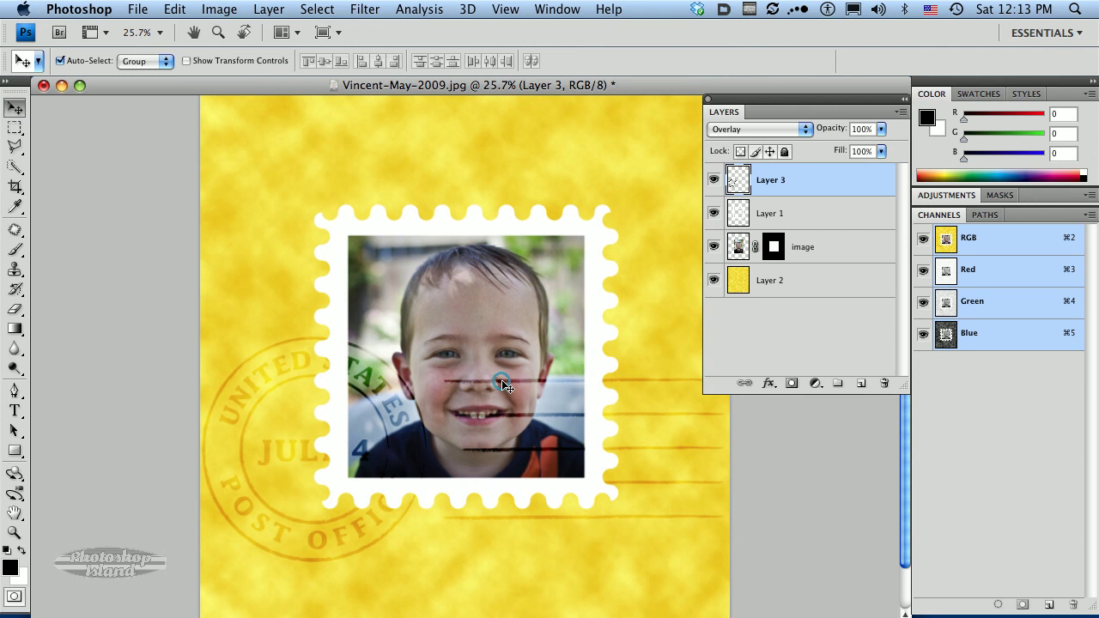
{"action": "left_click_drag", "start_coordinate": [502, 379], "coordinate": [506, 448]}
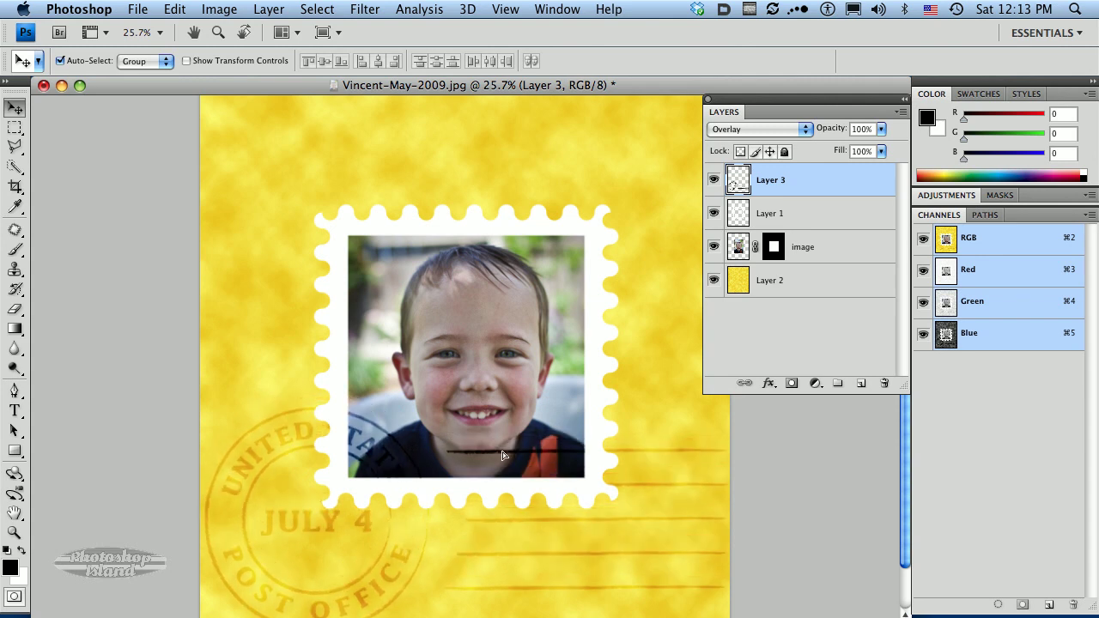
Free-transform the postmark to about 91.5% and shift it over the stamp's lower-left corner
{"action": "left_click", "coordinate": [514, 475], "text": "alt+super"}
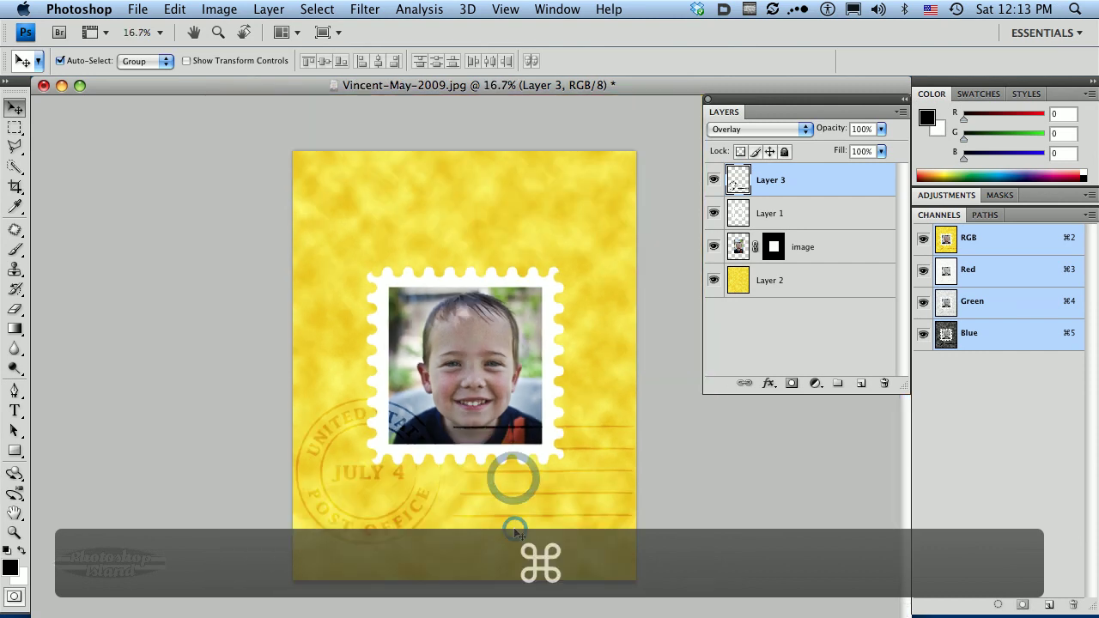
{"action": "key", "text": "super+t"}
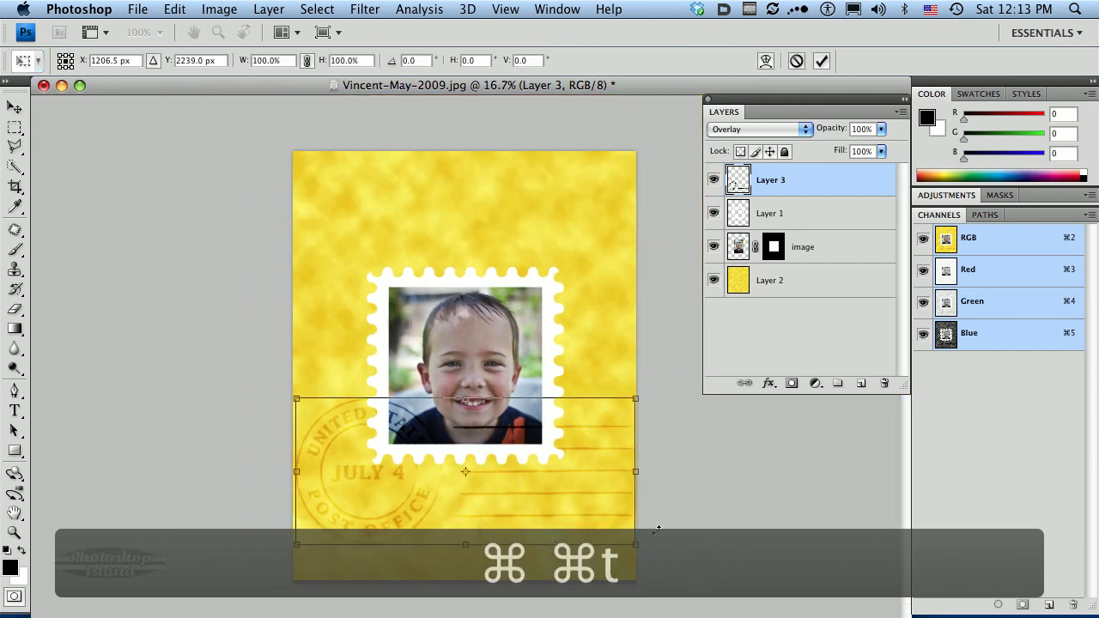
{"action": "left_click_drag", "start_coordinate": [635, 545], "coordinate": [621, 538]}
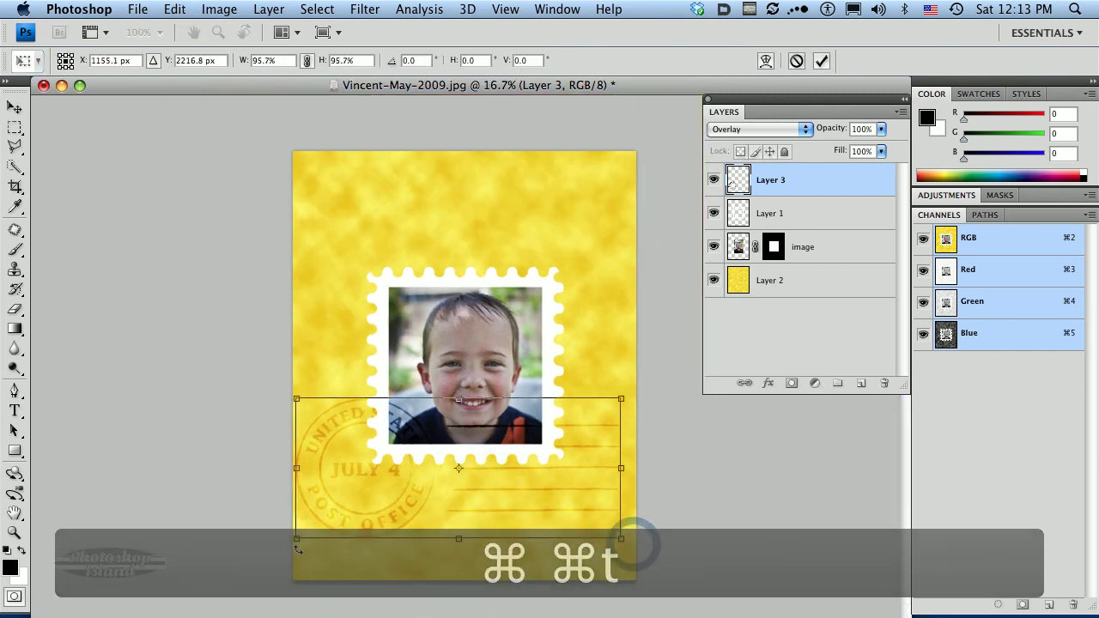
{"action": "left_click_drag", "start_coordinate": [290, 542], "coordinate": [304, 537]}
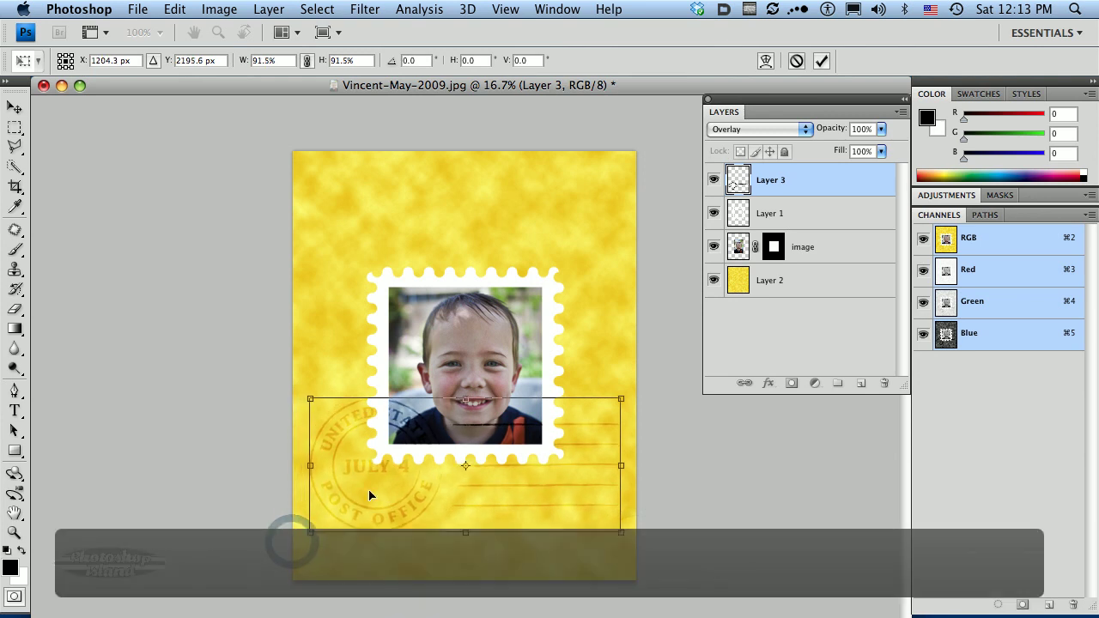
{"action": "left_click_drag", "start_coordinate": [366, 482], "coordinate": [366, 489]}
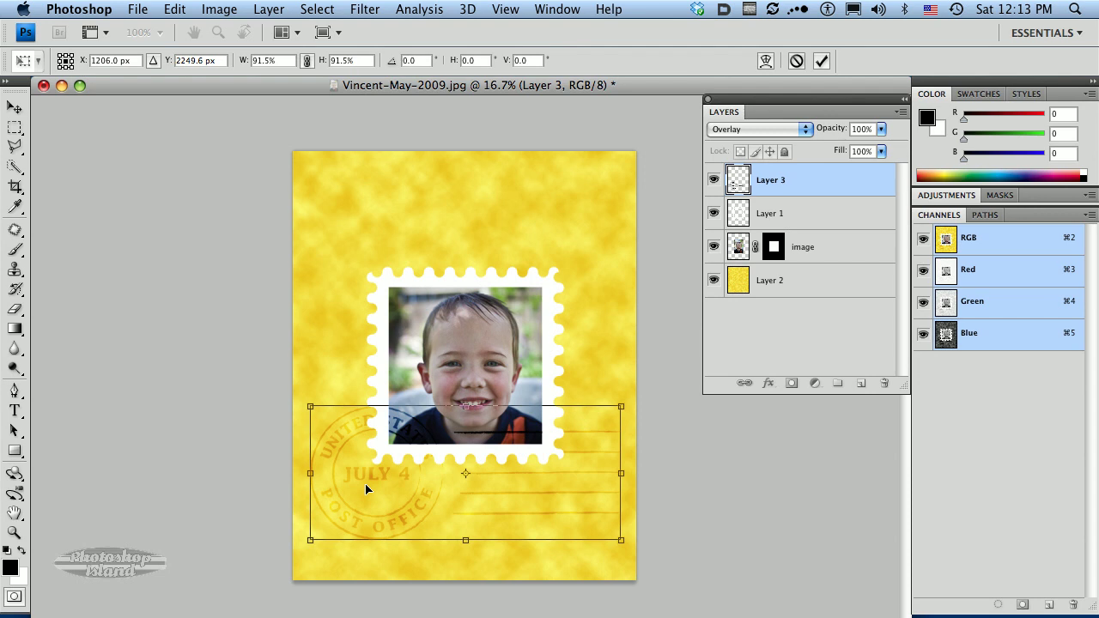
{"action": "key", "text": "Right"}
{"action": "key", "text": "Left"}
{"action": "key", "text": "Left"}
{"action": "double_click", "coordinate": [366, 490]}
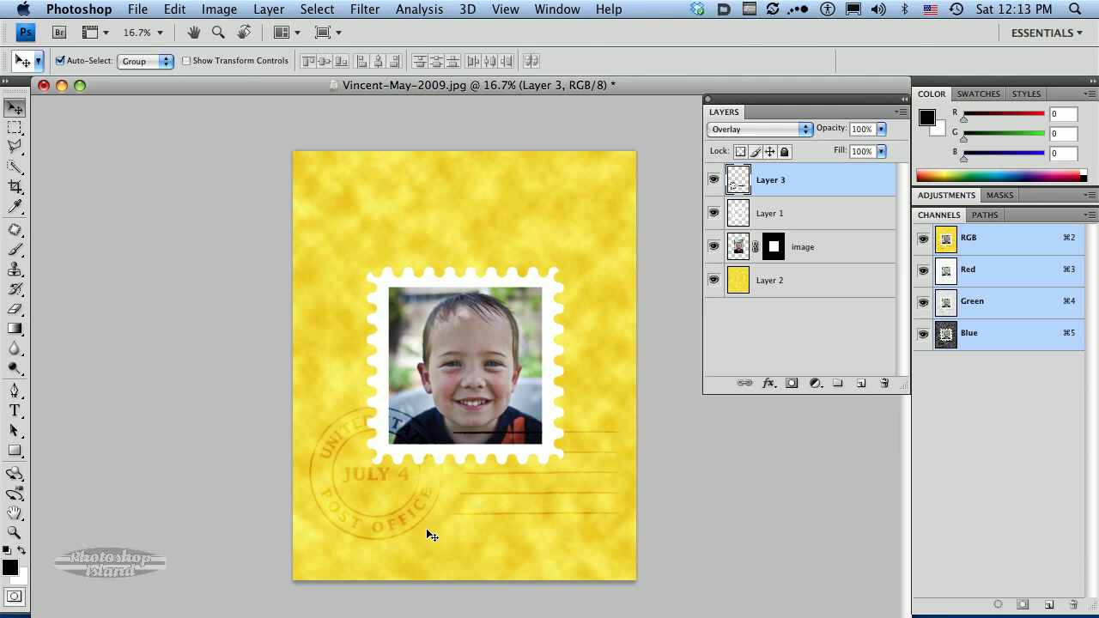
{"action": "left_click", "coordinate": [760, 131]}
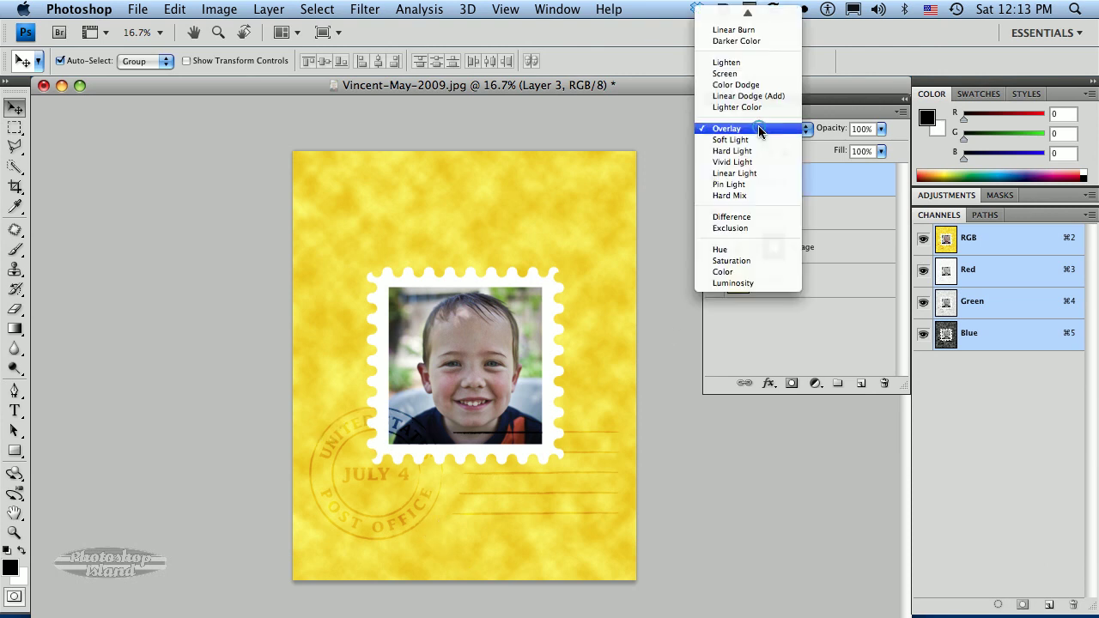
{"action": "left_click", "coordinate": [753, 130]}
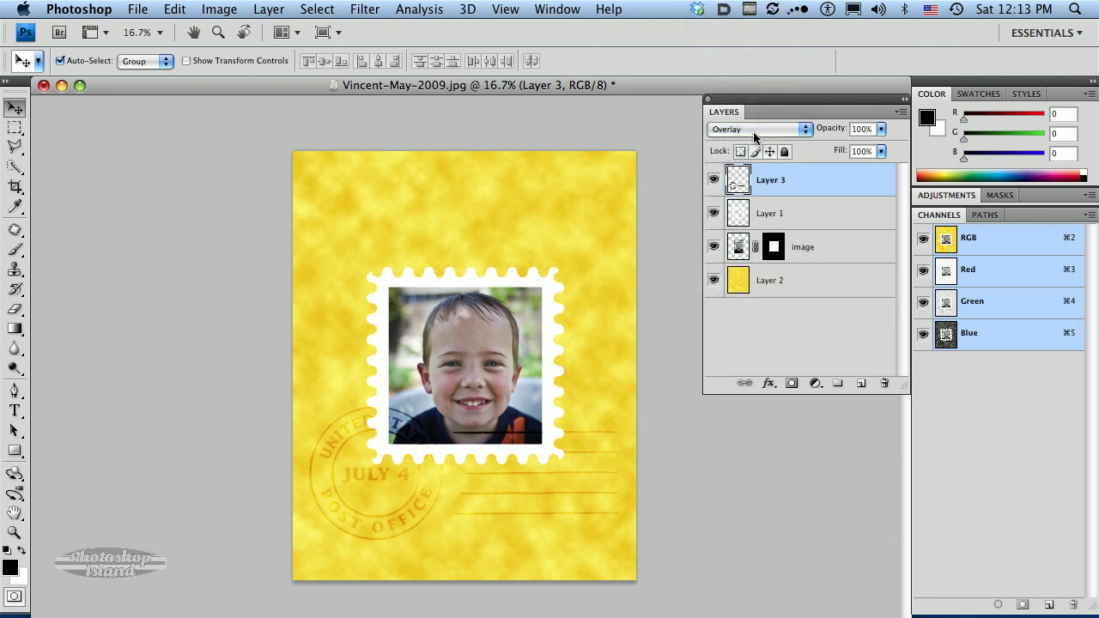
{"action": "left_click", "coordinate": [753, 131]}
{"action": "left_click", "coordinate": [748, 137]}
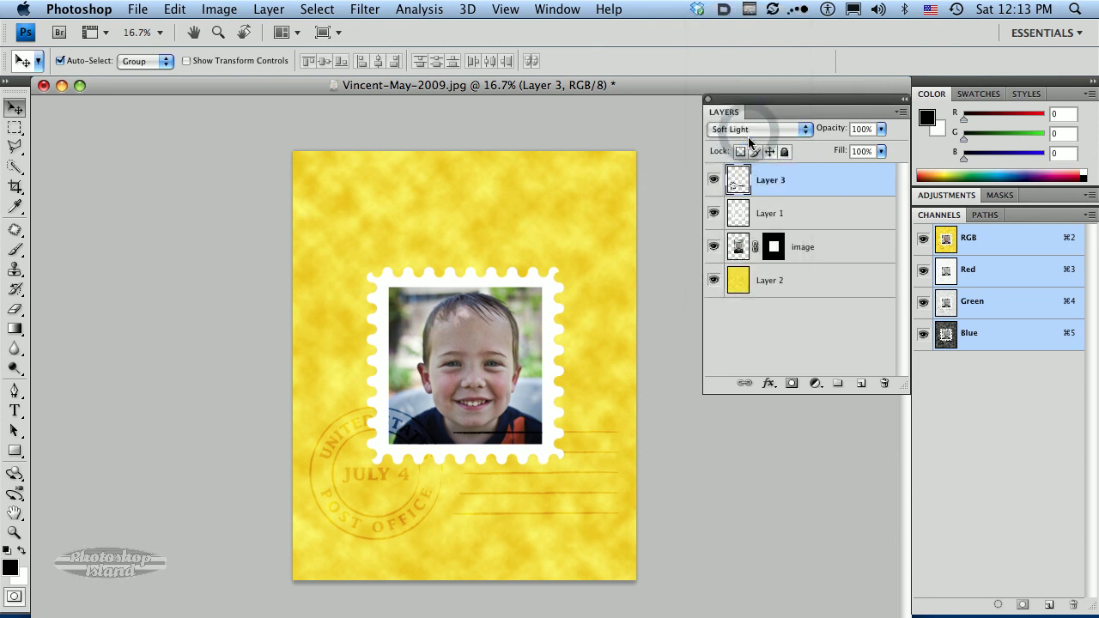
{"action": "left_click", "coordinate": [748, 133]}
{"action": "left_click", "coordinate": [748, 139]}
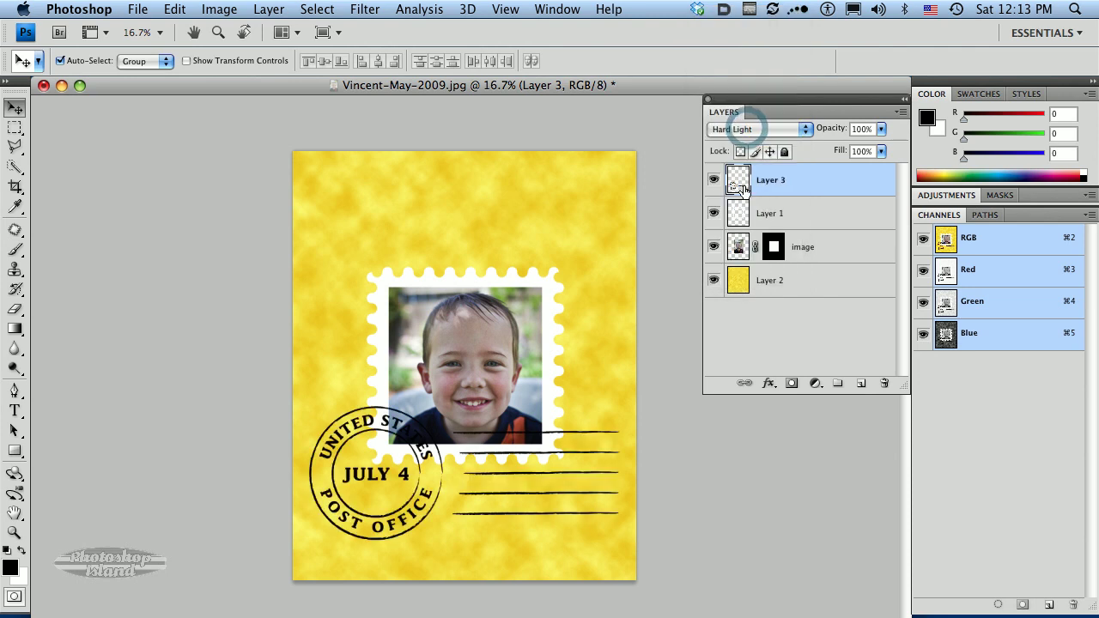
{"action": "left_click", "coordinate": [745, 134]}
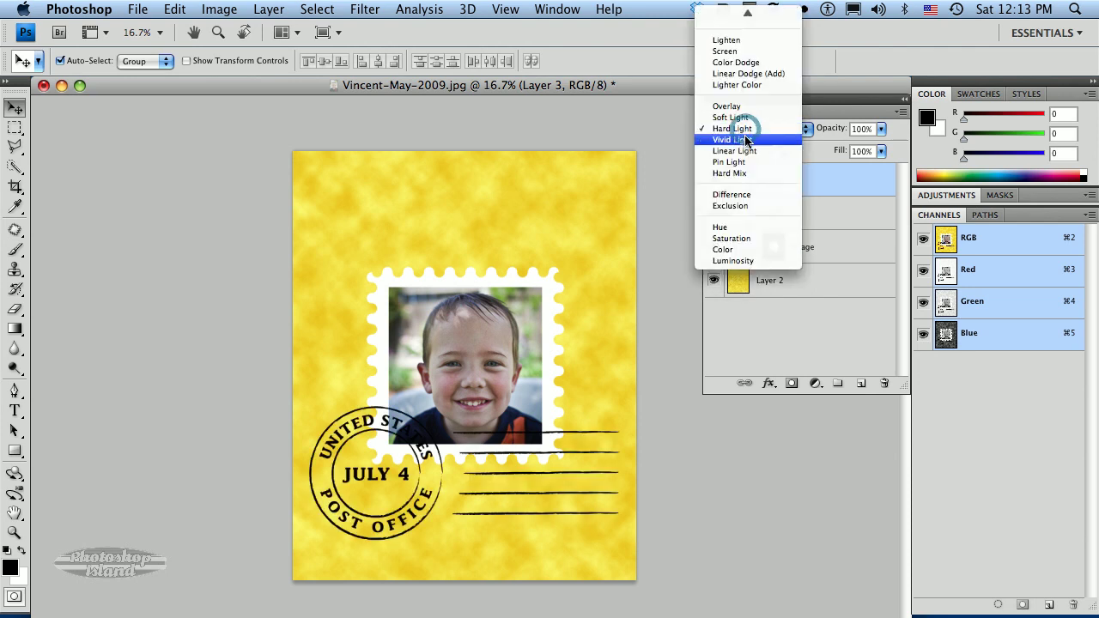
{"action": "left_click", "coordinate": [745, 129]}
{"action": "left_click", "coordinate": [744, 131]}
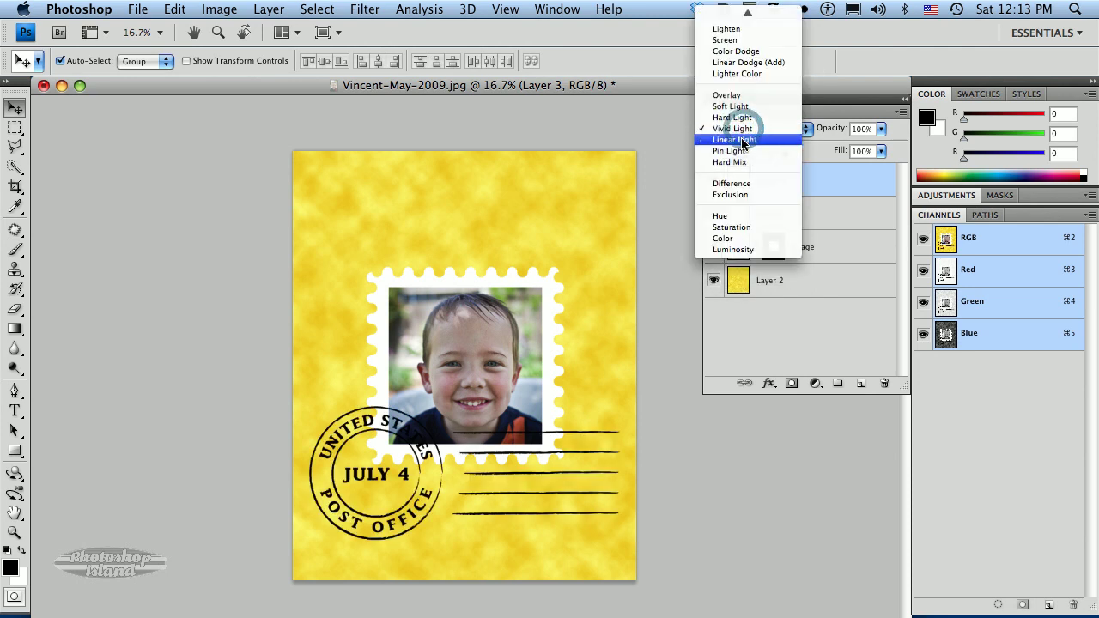
{"action": "left_click", "coordinate": [746, 140]}
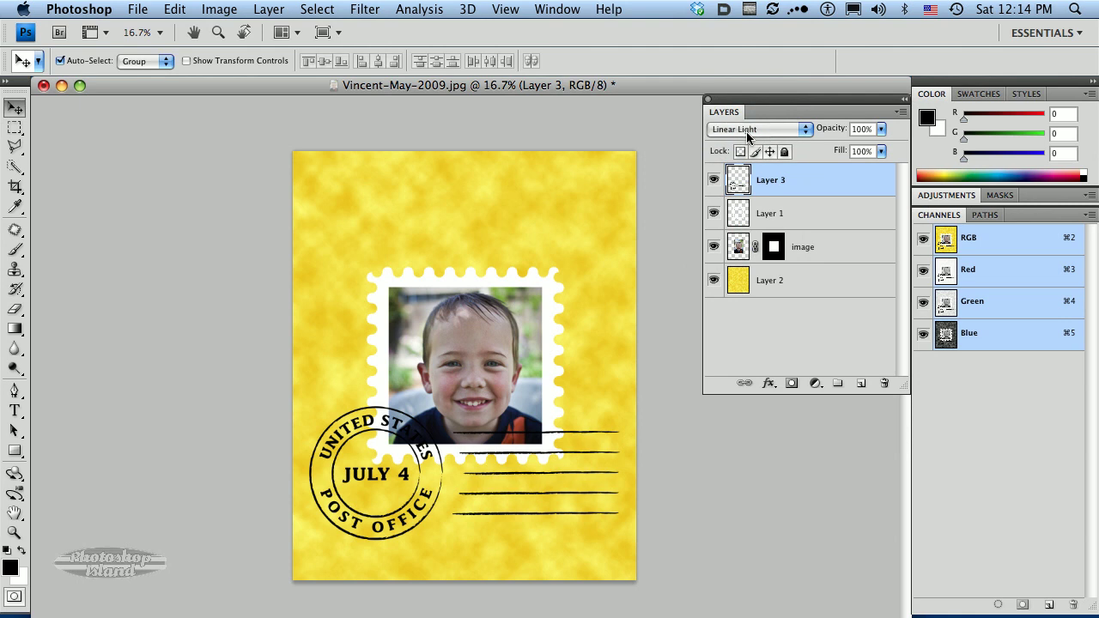
{"action": "left_click", "coordinate": [747, 136]}
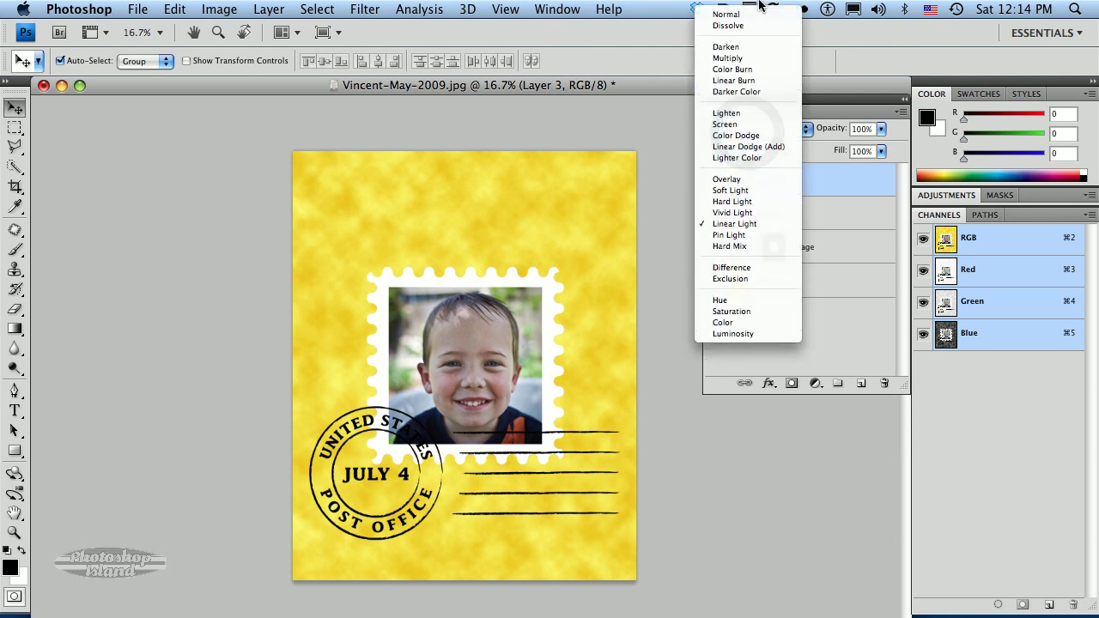
{"action": "left_click", "coordinate": [759, 11]}
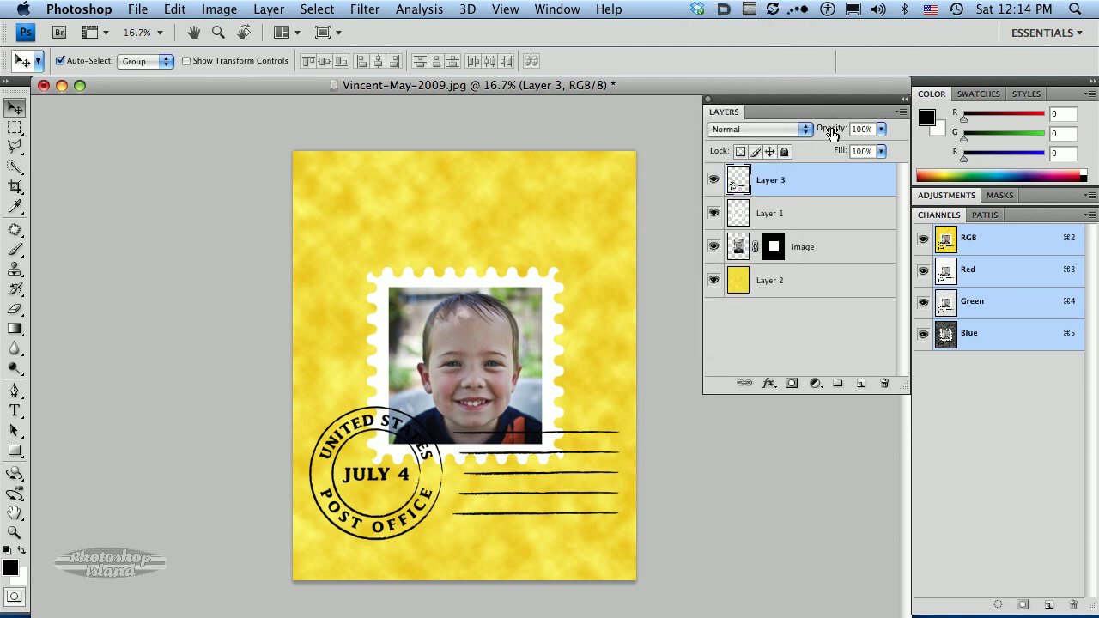
{"action": "left_click_drag", "start_coordinate": [831, 132], "coordinate": [811, 133]}
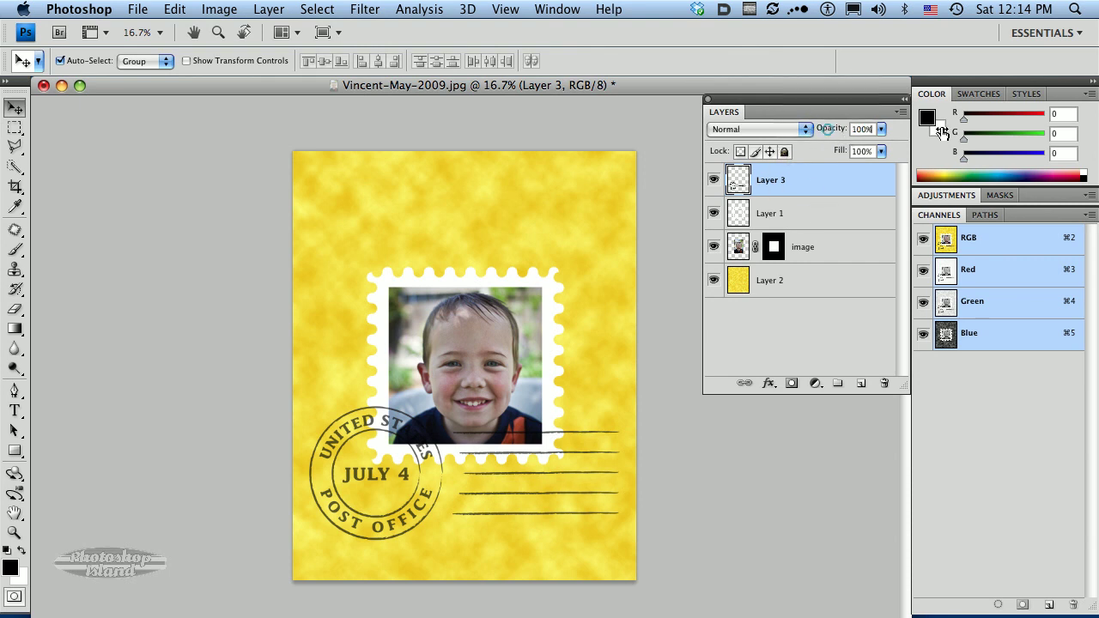
{"action": "left_click_drag", "start_coordinate": [834, 135], "coordinate": [867, 133]}
{"action": "left_click", "coordinate": [769, 129]}
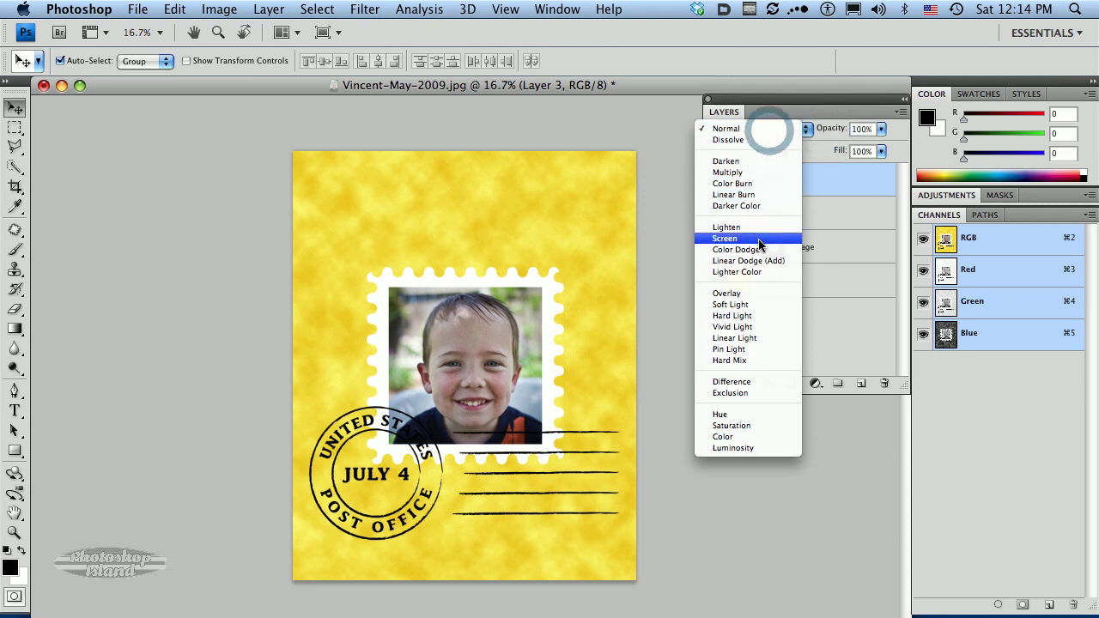
{"action": "left_click", "coordinate": [755, 293]}
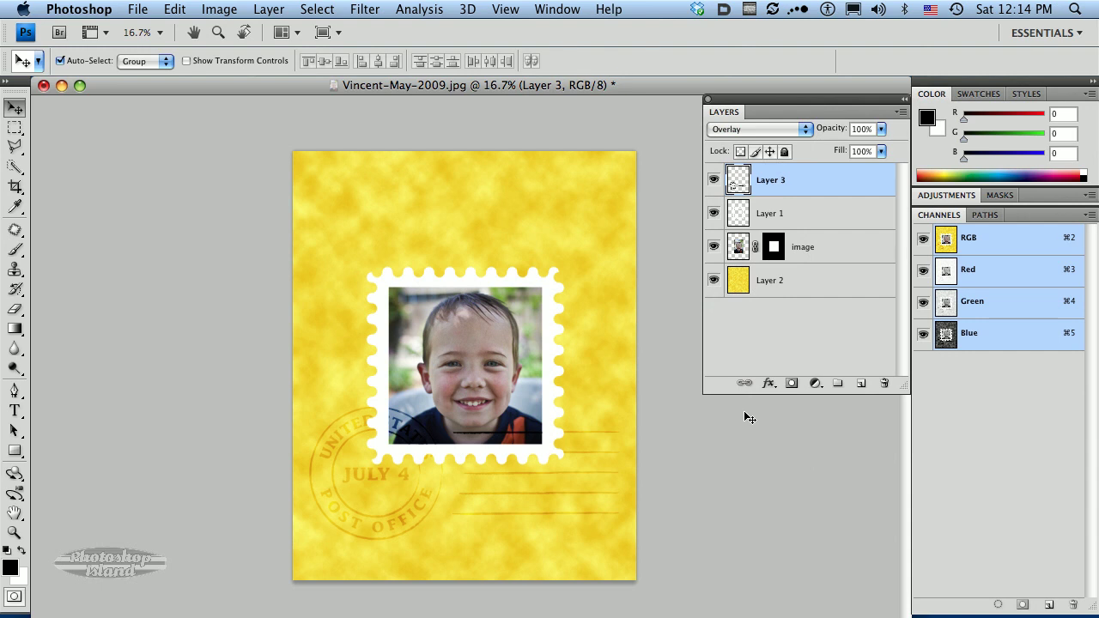
Apply a default Drop Shadow to Layer 1: Multiply, 75% opacity, 5 px distance and size
{"action": "left_click", "coordinate": [738, 213]}
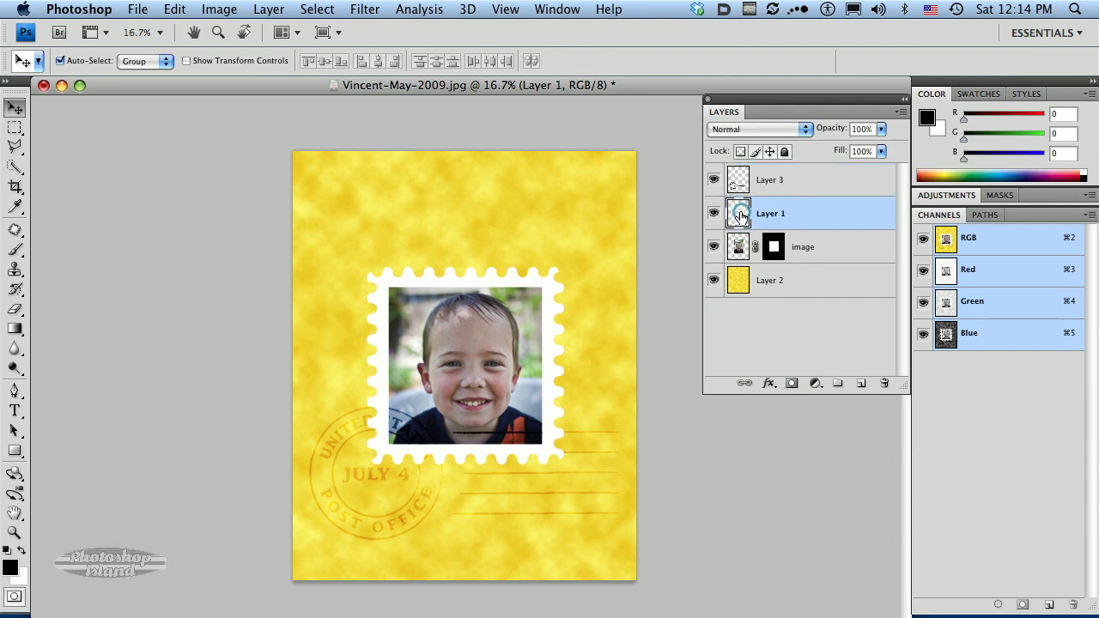
{"action": "left_click", "coordinate": [269, 7]}
{"action": "mouse_move", "coordinate": [276, 107]}
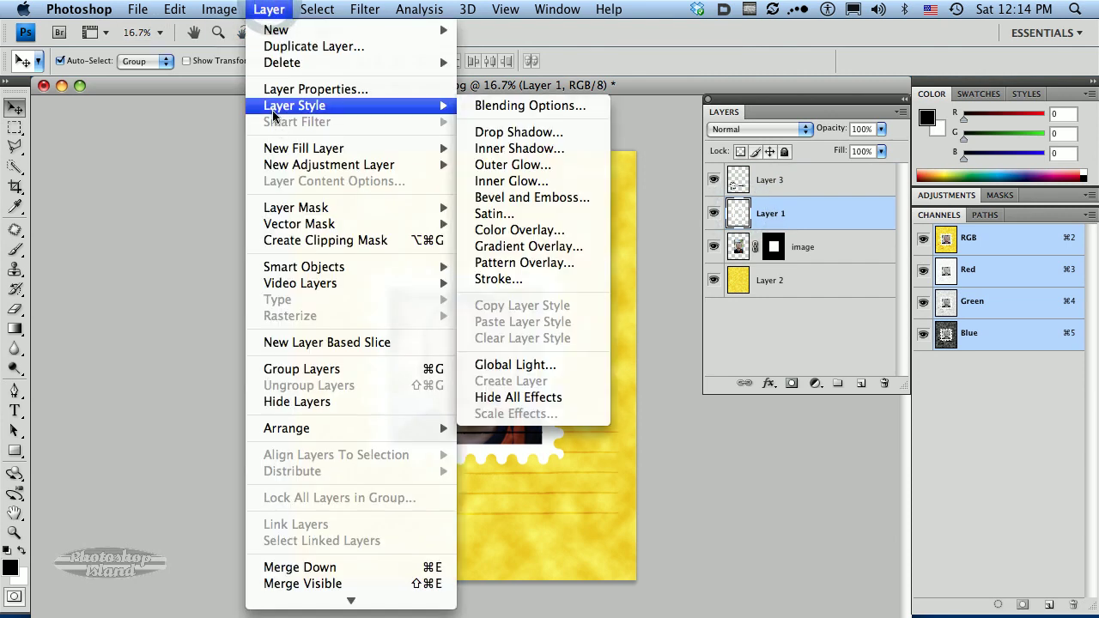
{"action": "left_click", "coordinate": [591, 131]}
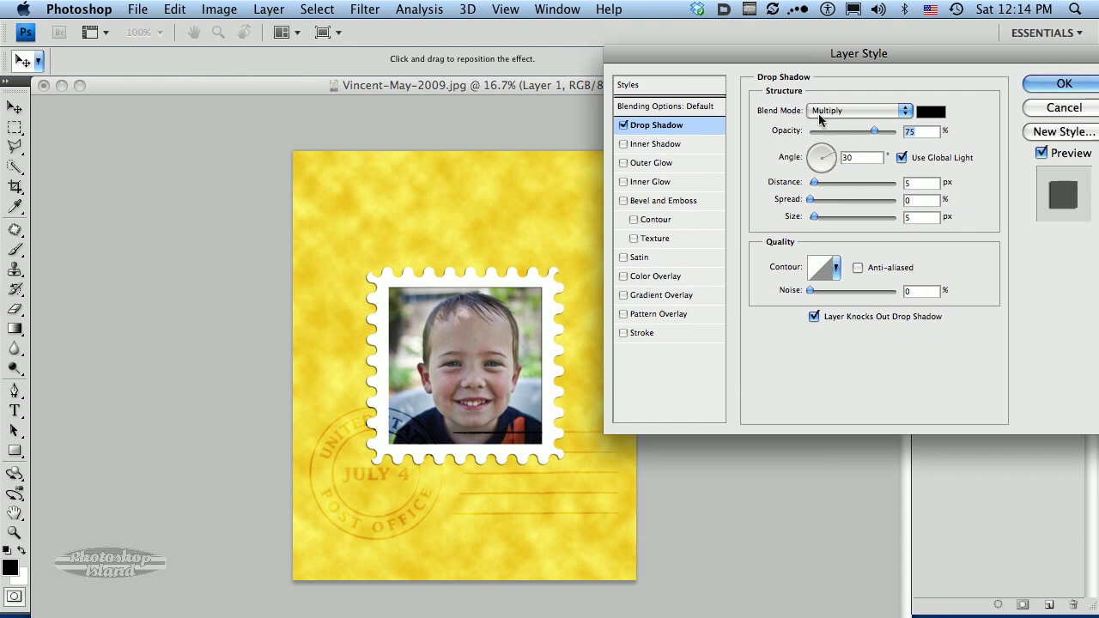
{"action": "left_click_drag", "start_coordinate": [768, 55], "coordinate": [431, 167]}
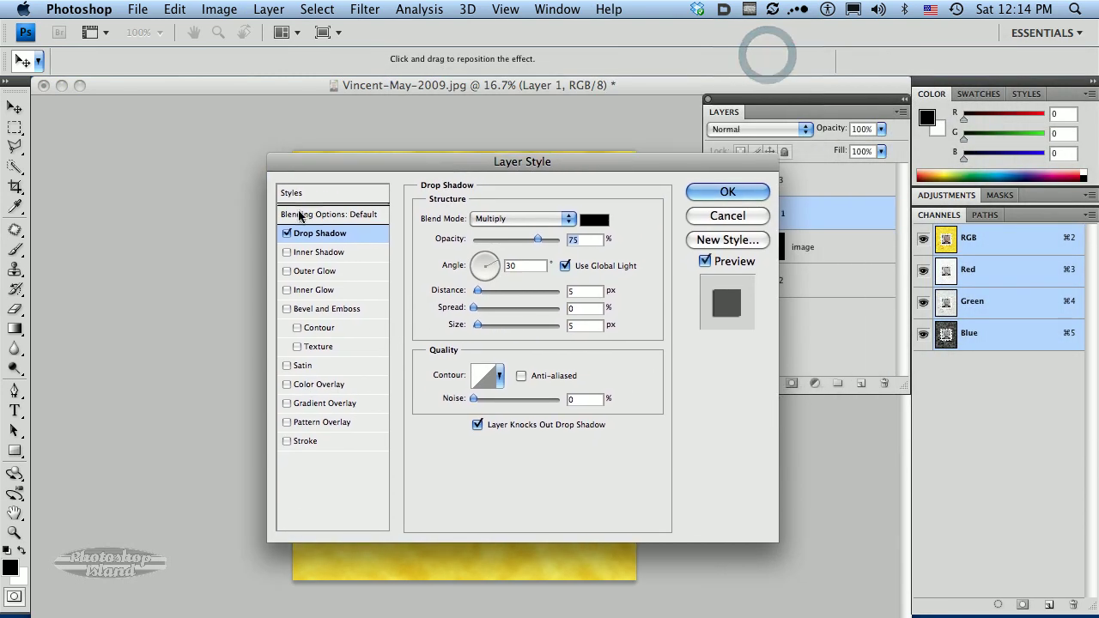
{"action": "left_click", "coordinate": [712, 191]}
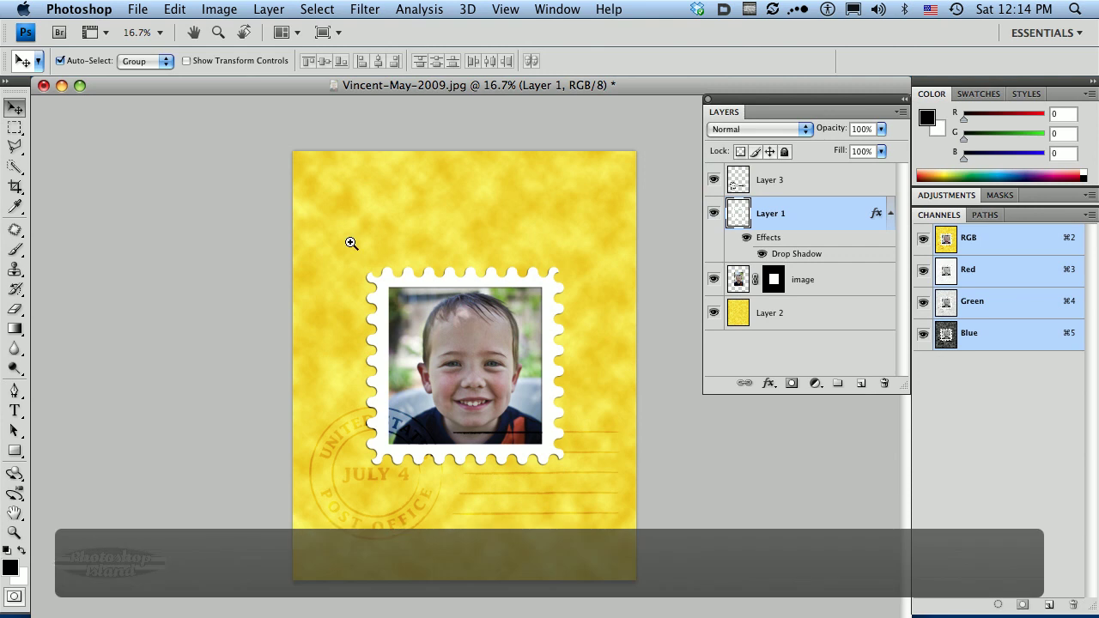
{"action": "left_click_drag", "start_coordinate": [375, 279], "coordinate": [457, 346]}
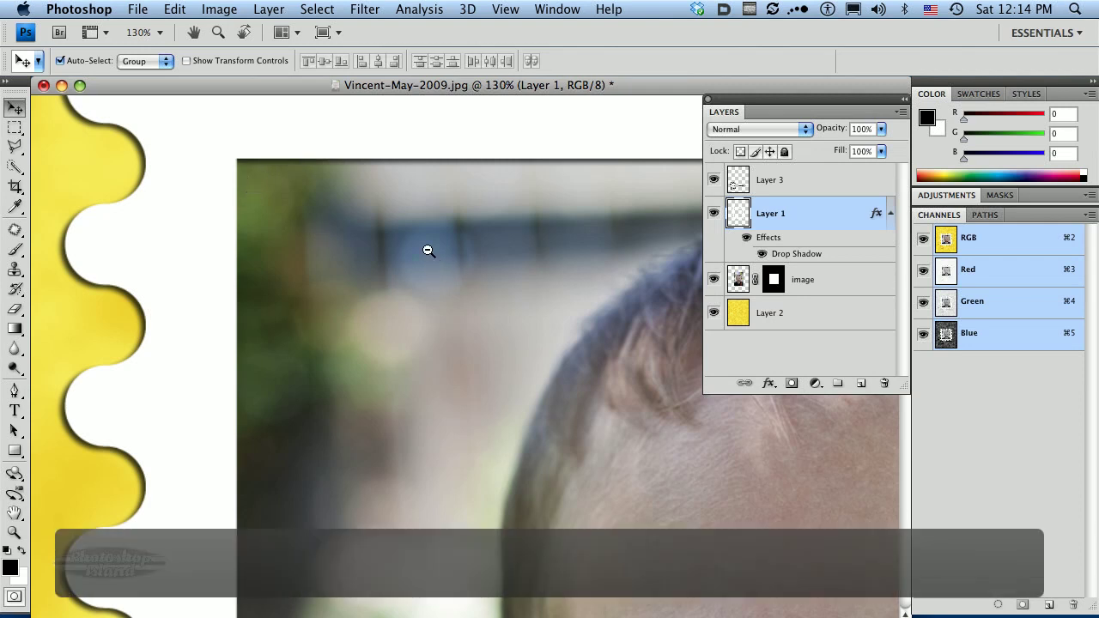
{"action": "left_click", "coordinate": [430, 254], "text": "alt"}
{"action": "left_click", "coordinate": [478, 309], "text": "alt"}
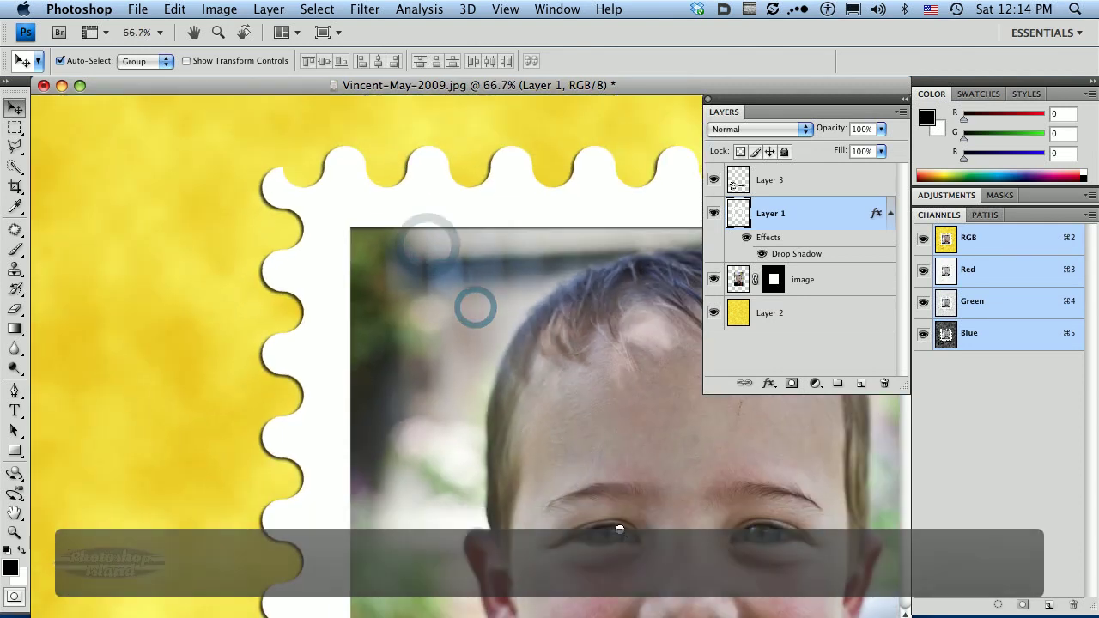
{"action": "left_click", "coordinate": [600, 455], "text": "alt"}
{"action": "left_click", "coordinate": [620, 528], "text": "alt"}
{"action": "left_click", "coordinate": [615, 579], "text": "alt"}
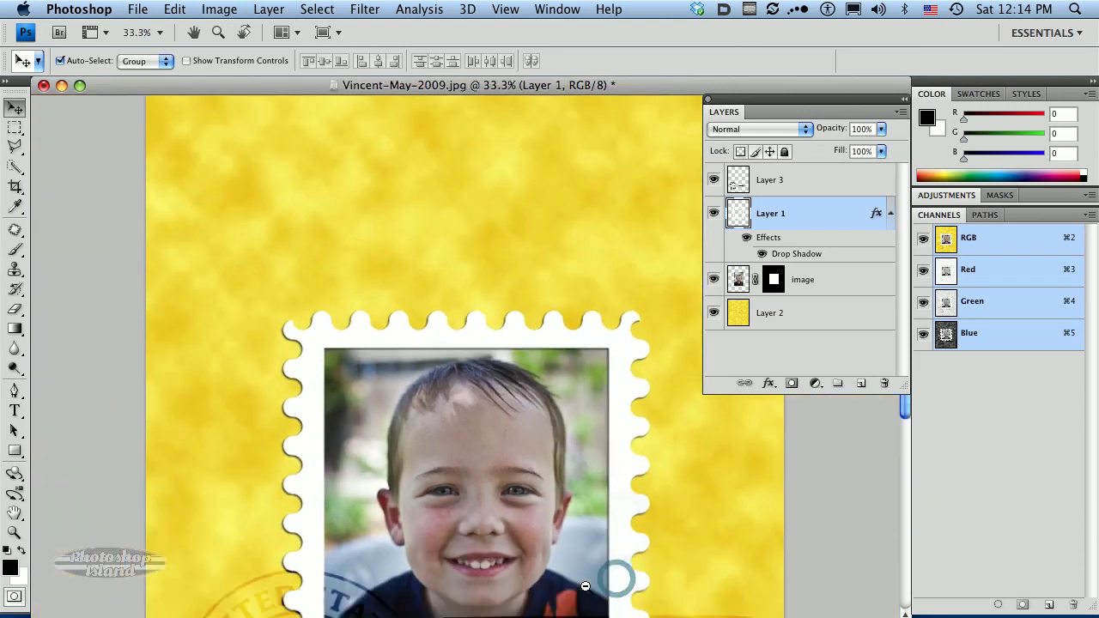
{"action": "left_click", "coordinate": [587, 587], "text": "alt"}
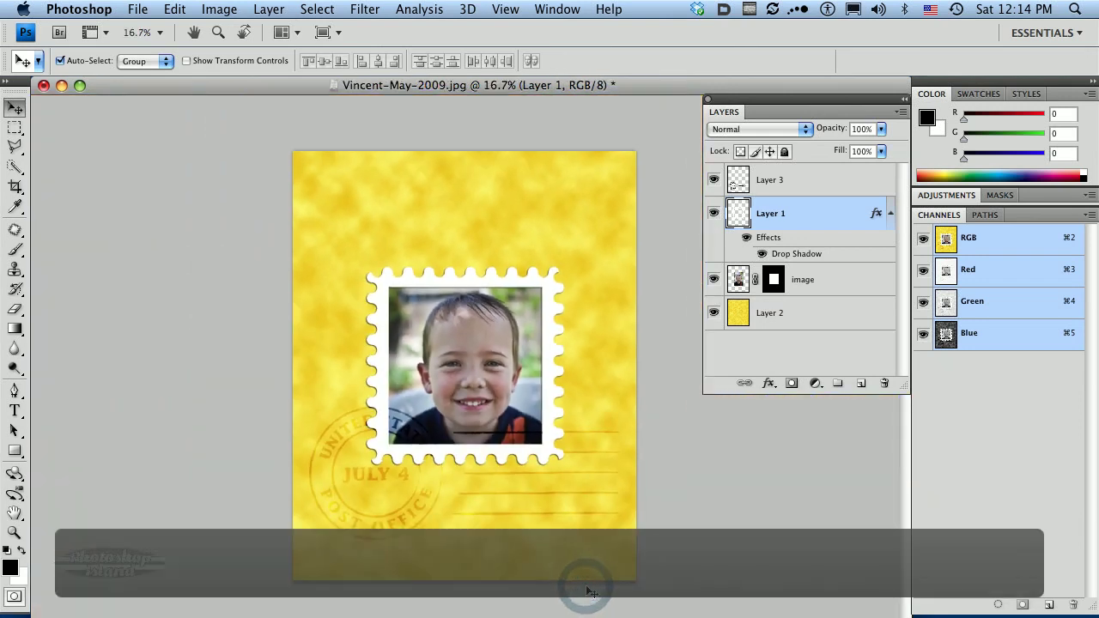